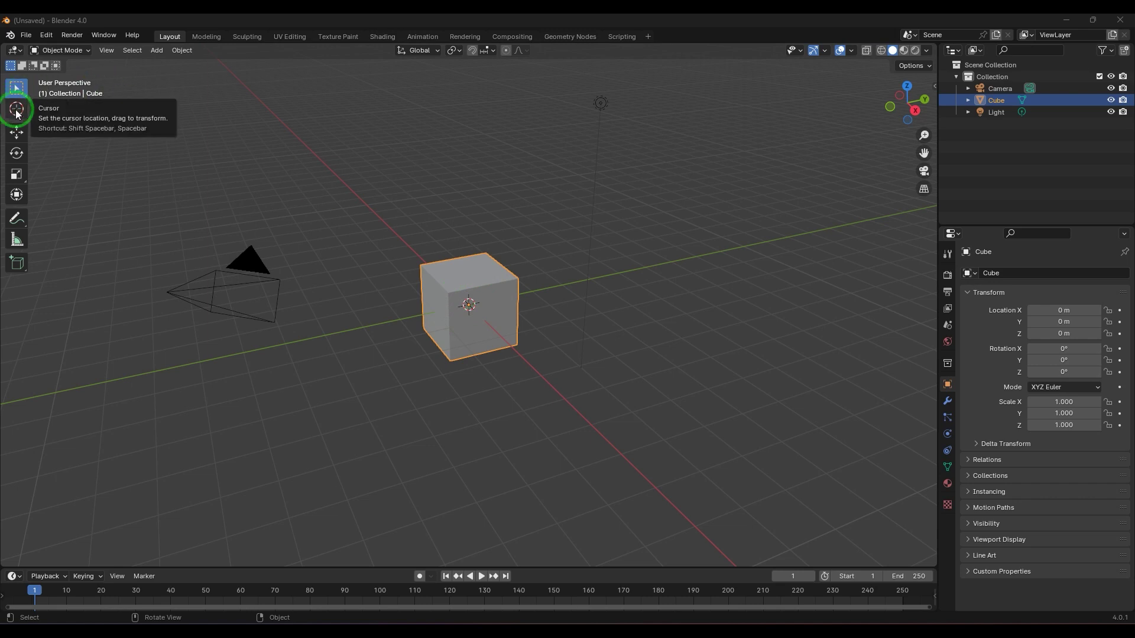
Deselect the cube, use the Cursor tool to place the 3D cursor in empty space beside the cube, and return to the Select Box tool
{"action": "left_click", "coordinate": [438, 463]}
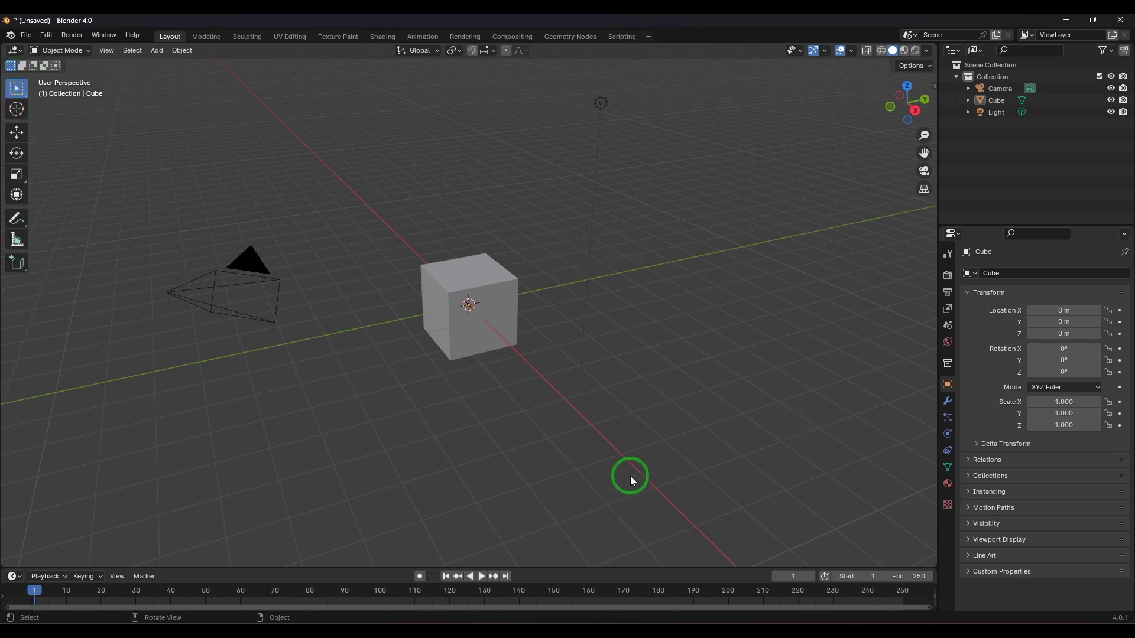
{"action": "left_click", "coordinate": [16, 110]}
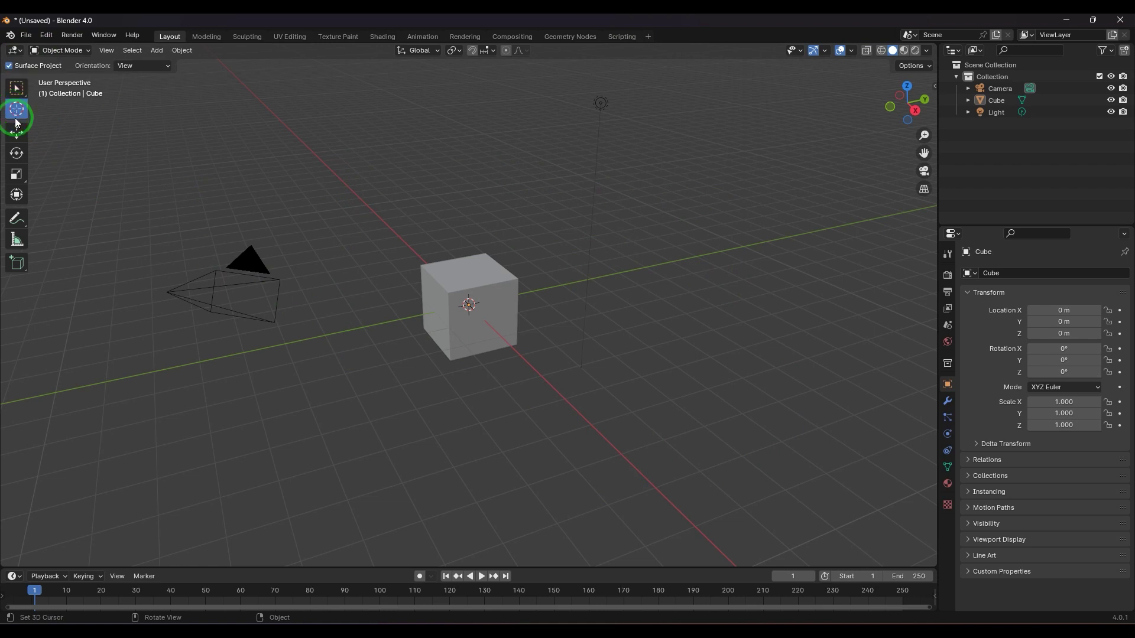
{"action": "left_click", "coordinate": [798, 309]}
{"action": "left_click", "coordinate": [467, 465]}
{"action": "left_click_drag", "start_coordinate": [468, 470], "coordinate": [360, 405]}
{"action": "left_click", "coordinate": [345, 244]}
{"action": "left_click_drag", "start_coordinate": [786, 444], "coordinate": [800, 342]}
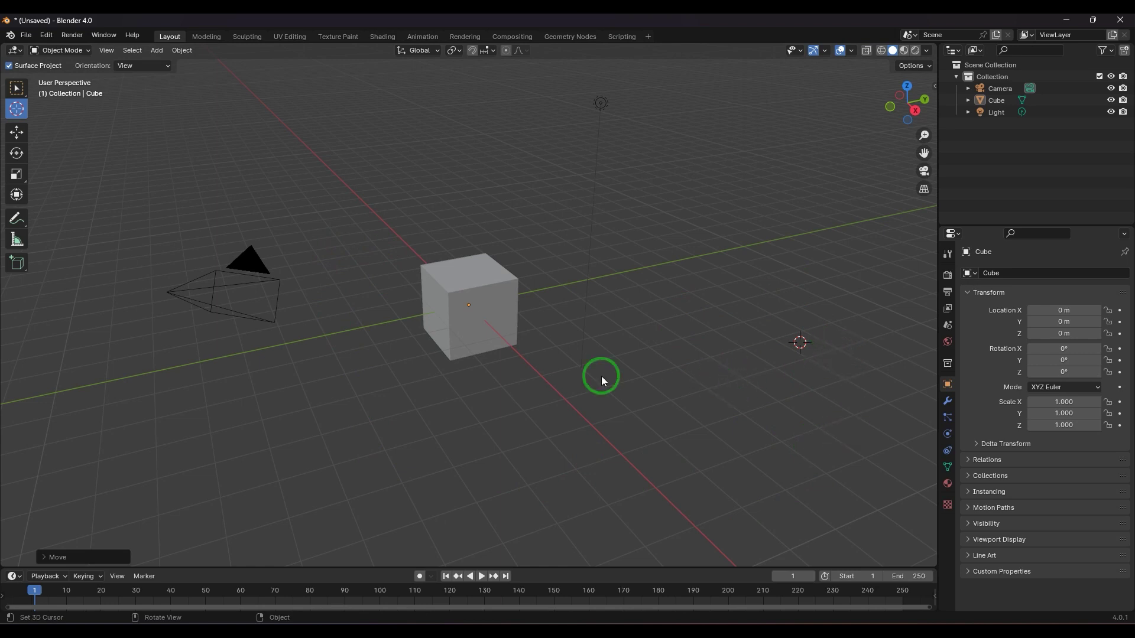
{"action": "left_click", "coordinate": [17, 88]}
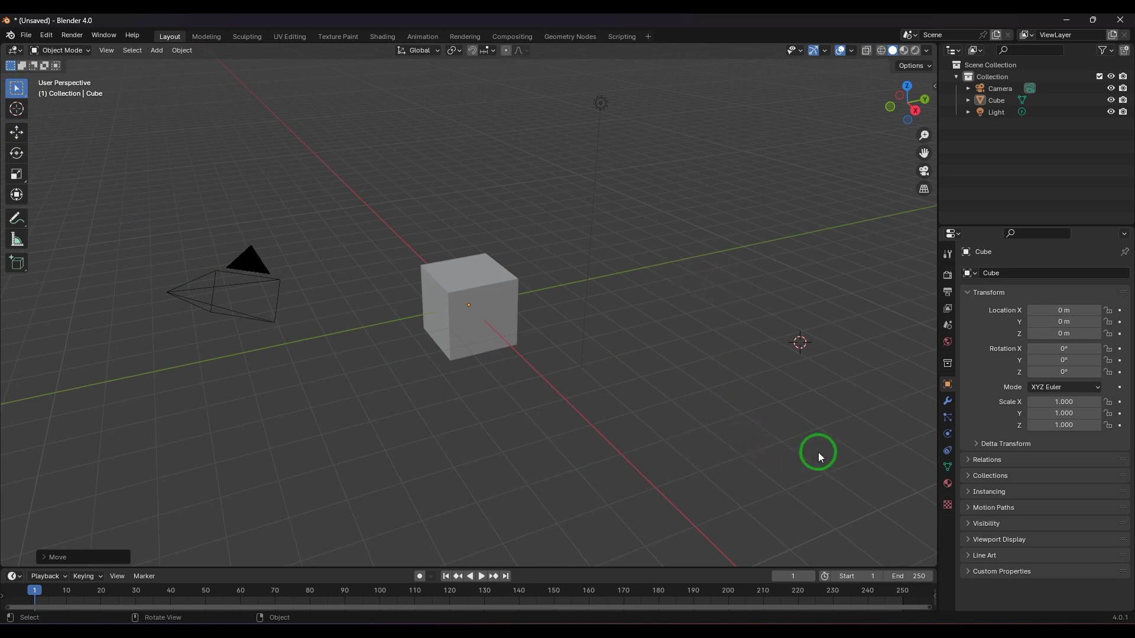
Show the 3D cursor's properties in the viewport sidebar and reset its location to 0 m and its rotation to 0° on all axes
{"action": "left_click", "coordinate": [935, 86]}
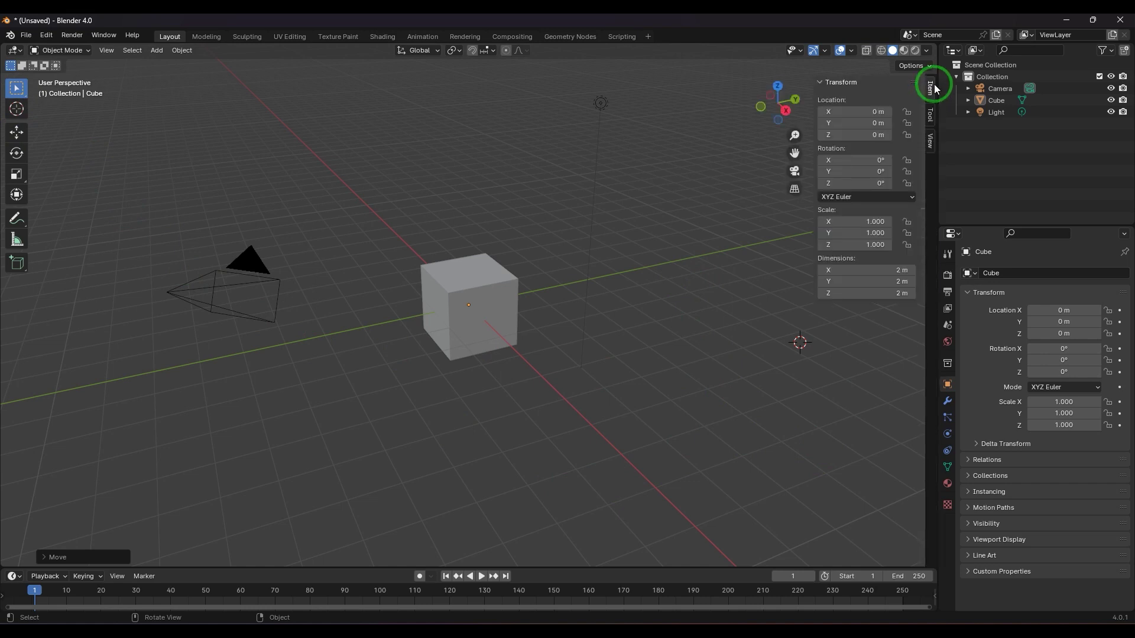
{"action": "left_click", "coordinate": [931, 117]}
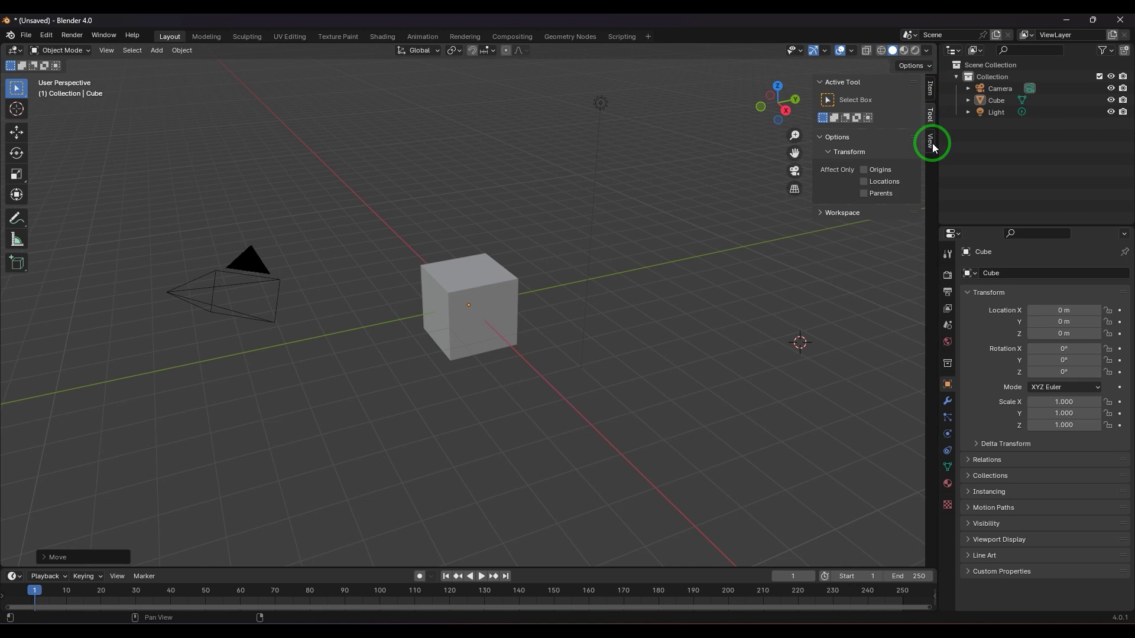
{"action": "left_click", "coordinate": [931, 142]}
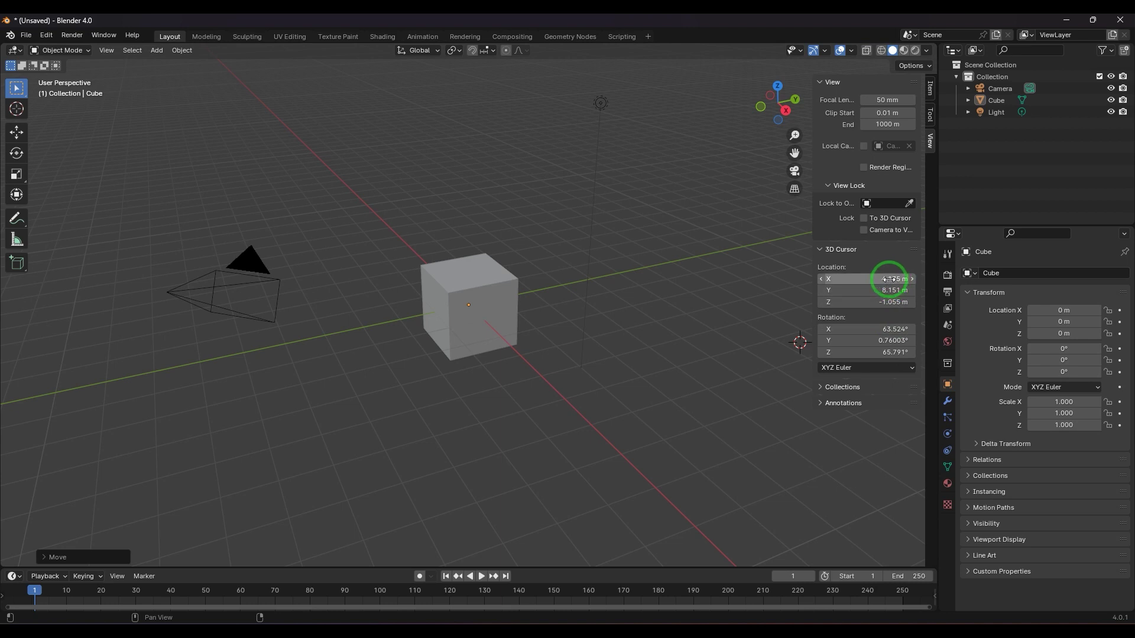
{"action": "key", "text": "BackSpace"}
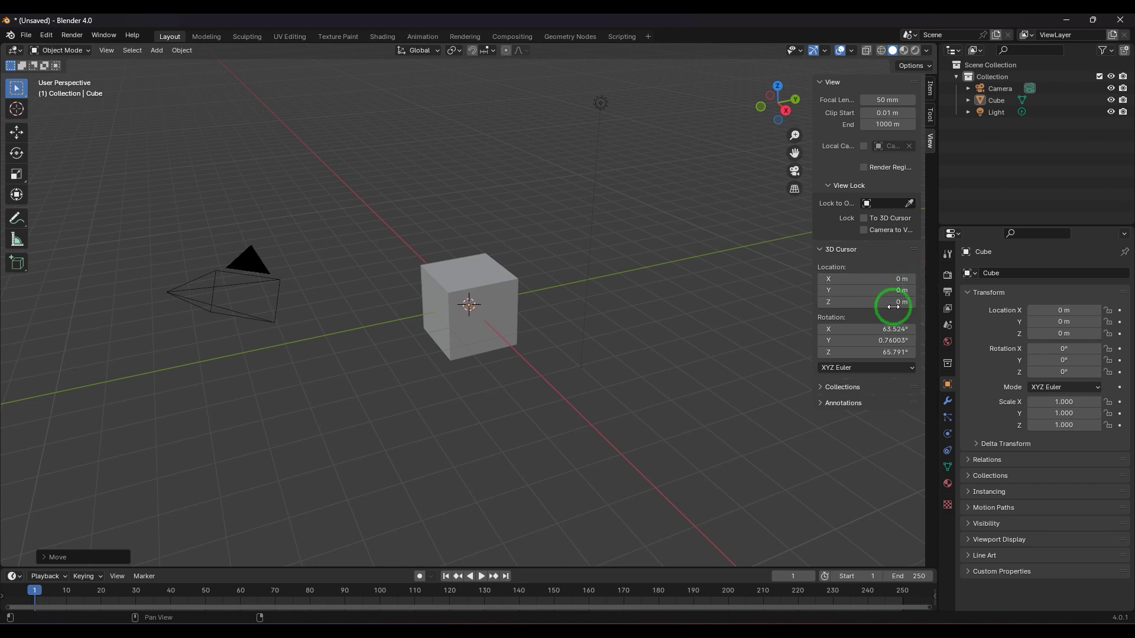
{"action": "key", "text": "BackSpace"}
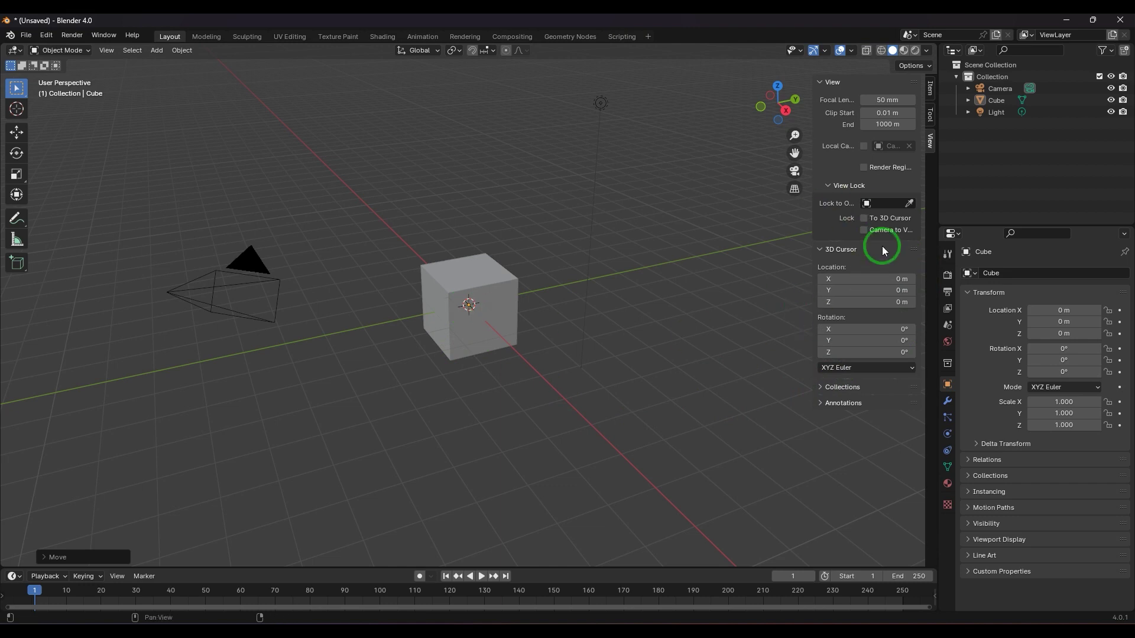
Set the 3D cursor's location to X 10 m and Y 2 m
{"action": "left_click", "coordinate": [873, 279]}
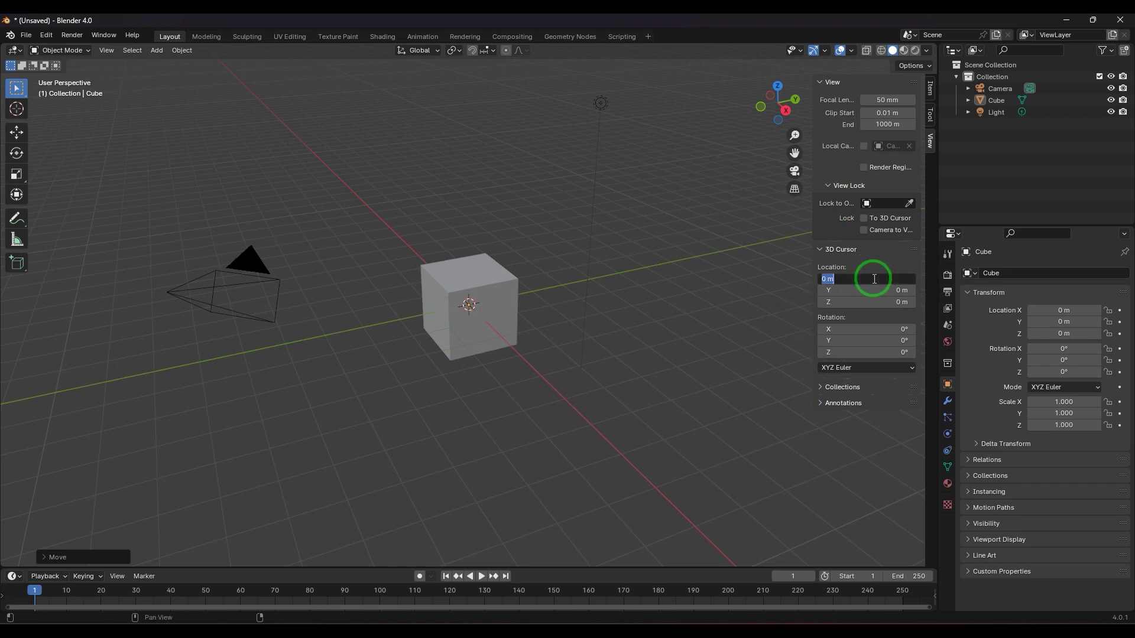
{"action": "type", "text": "10"}
{"action": "key", "text": "Return"}
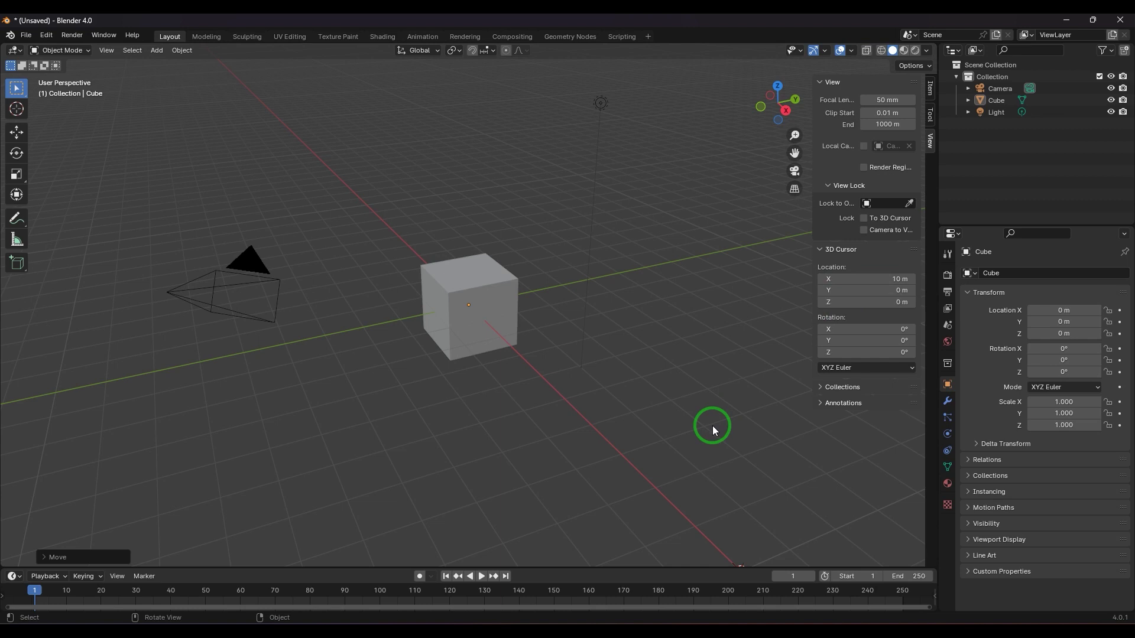
{"action": "middle_click_drag", "start_coordinate": [740, 474], "coordinate": [656, 473]}
{"action": "left_click", "coordinate": [891, 290]}
{"action": "type", "text": "2"}
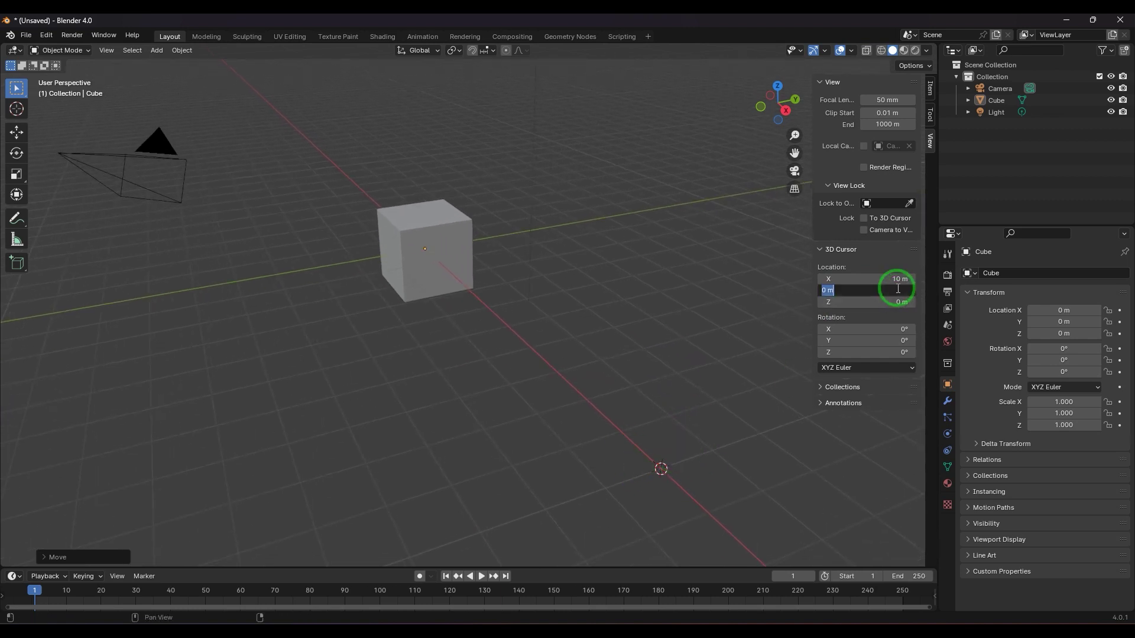
{"action": "key", "text": "Return"}
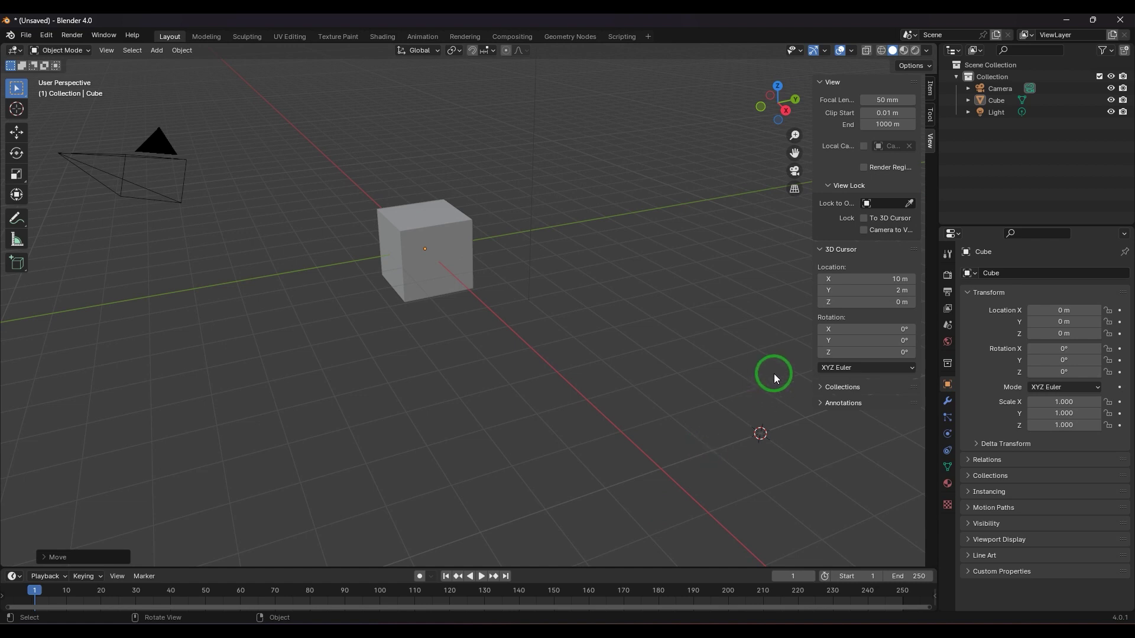
Reset all 3D cursor location values to their defaults and hide the viewport sidebar
{"action": "right_click", "coordinate": [882, 278]}
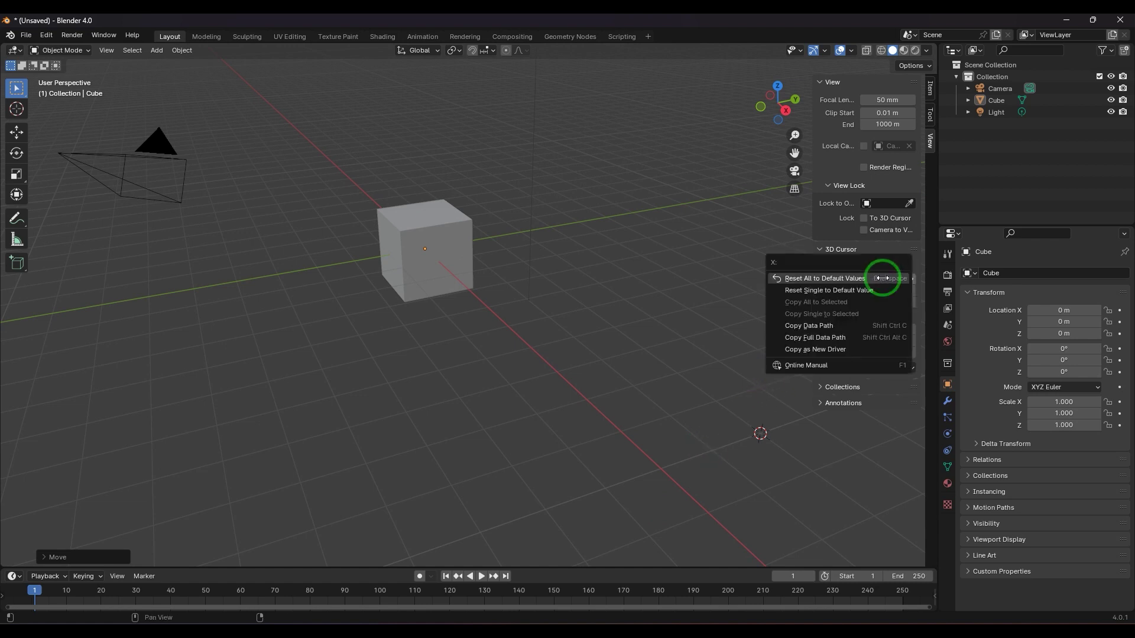
{"action": "left_click", "coordinate": [844, 277]}
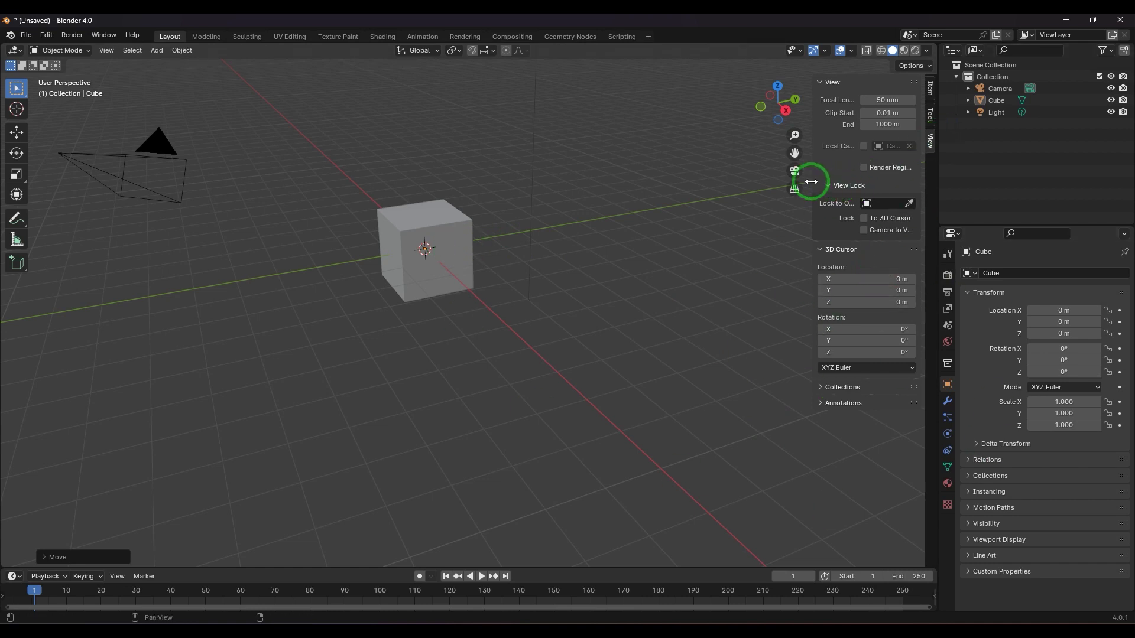
{"action": "left_click_drag", "start_coordinate": [813, 177], "coordinate": [1015, 182]}
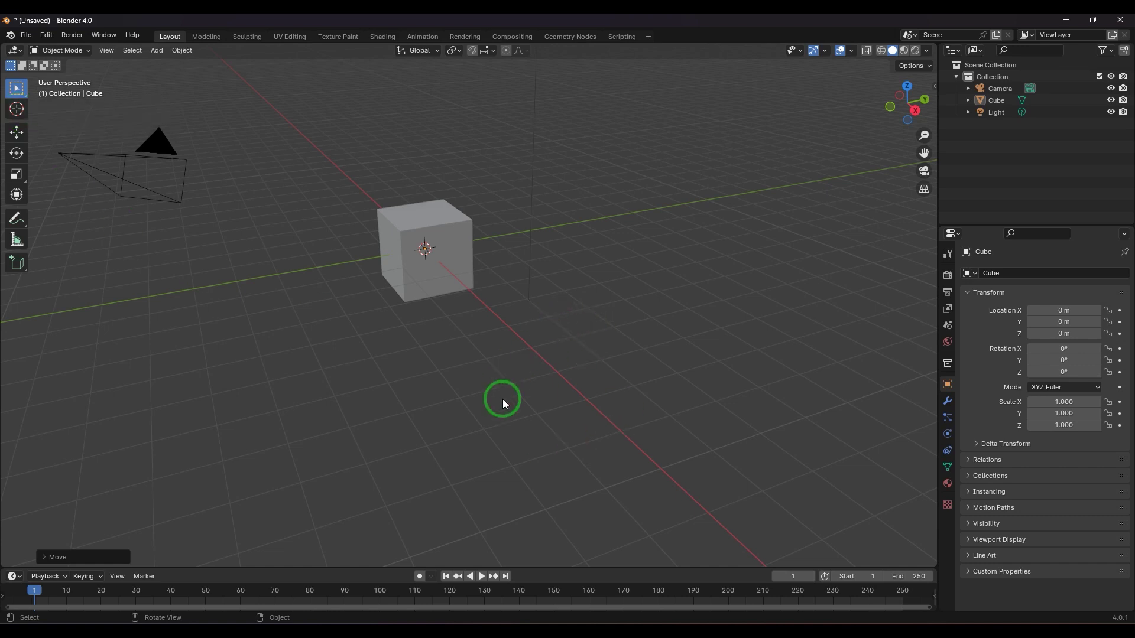
With the Select Box tool still active, reposition the 3D cursor freehand in empty space on the light's side of the cube
{"action": "right_click", "coordinate": [596, 338], "text": "shift"}
{"action": "right_click", "coordinate": [380, 389], "text": "shift"}
{"action": "right_click", "coordinate": [707, 353], "text": "shift"}
{"action": "right_click", "coordinate": [662, 279], "text": "shift"}
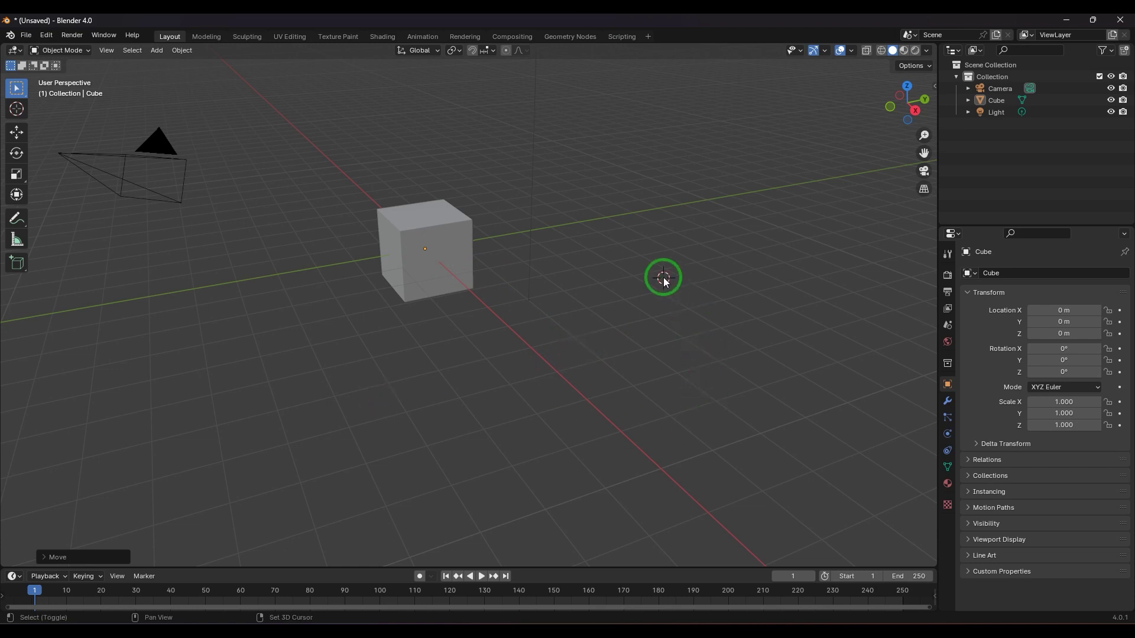
{"action": "right_click", "coordinate": [593, 385], "text": "shift"}
{"action": "right_click_drag", "start_coordinate": [761, 338], "coordinate": [687, 331], "text": "shift"}
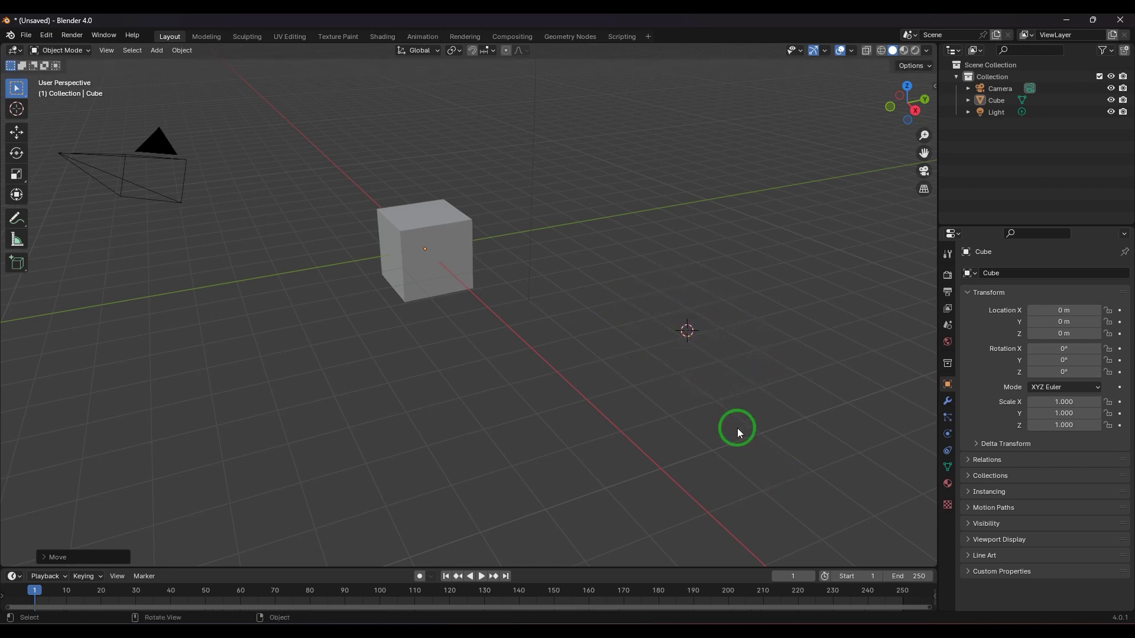
In a close-up front orthographic view at millimetre grid scale, nudge the 3D cursor slightly along the X axis
{"action": "key", "text": "KP_1"}
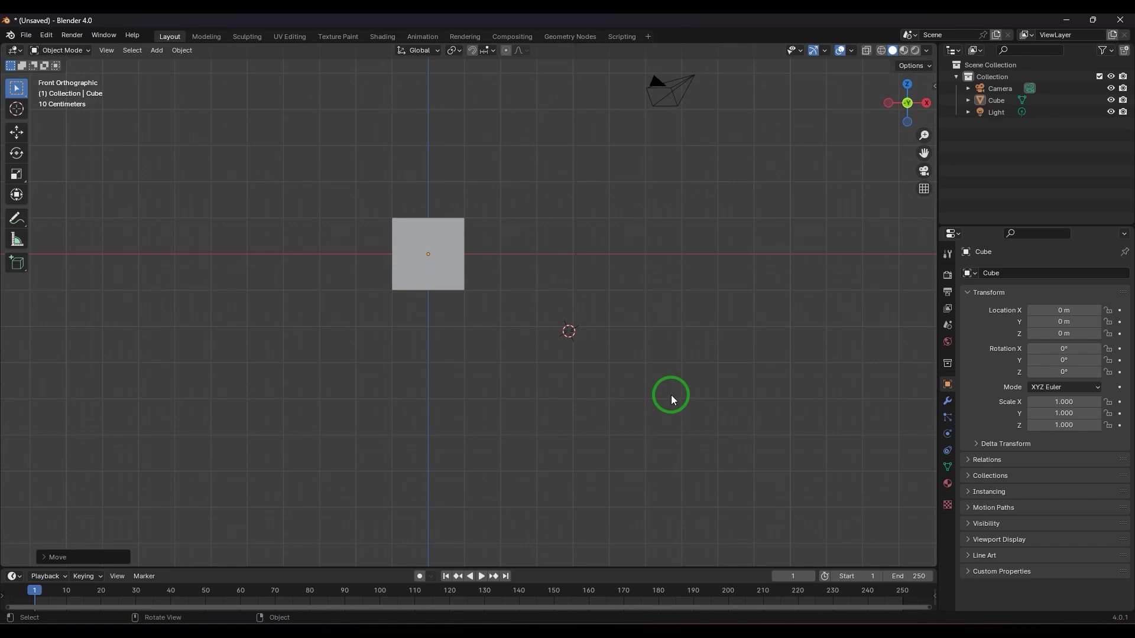
{"action": "scroll", "coordinate": [672, 399], "scroll_direction": "up", "scroll_amount": 7}
{"action": "scroll", "coordinate": [769, 426], "scroll_direction": "up", "scroll_amount": 5, "text": "ctrl"}
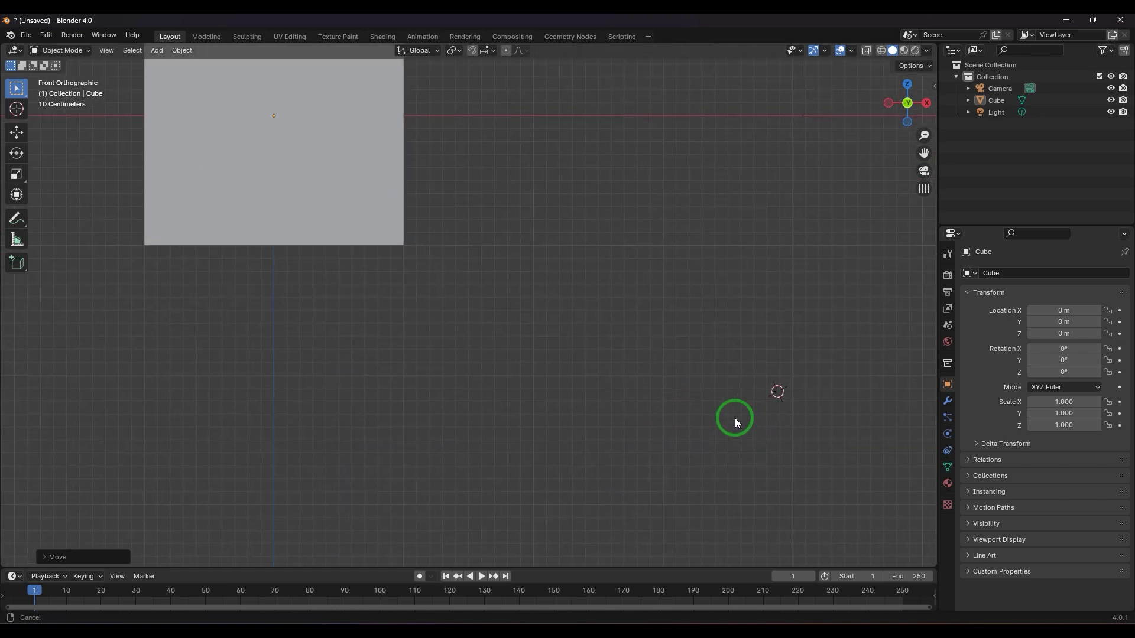
{"action": "scroll", "coordinate": [710, 423], "scroll_direction": "up", "scroll_amount": 6}
{"action": "scroll", "coordinate": [676, 393], "scroll_direction": "down", "scroll_amount": 5}
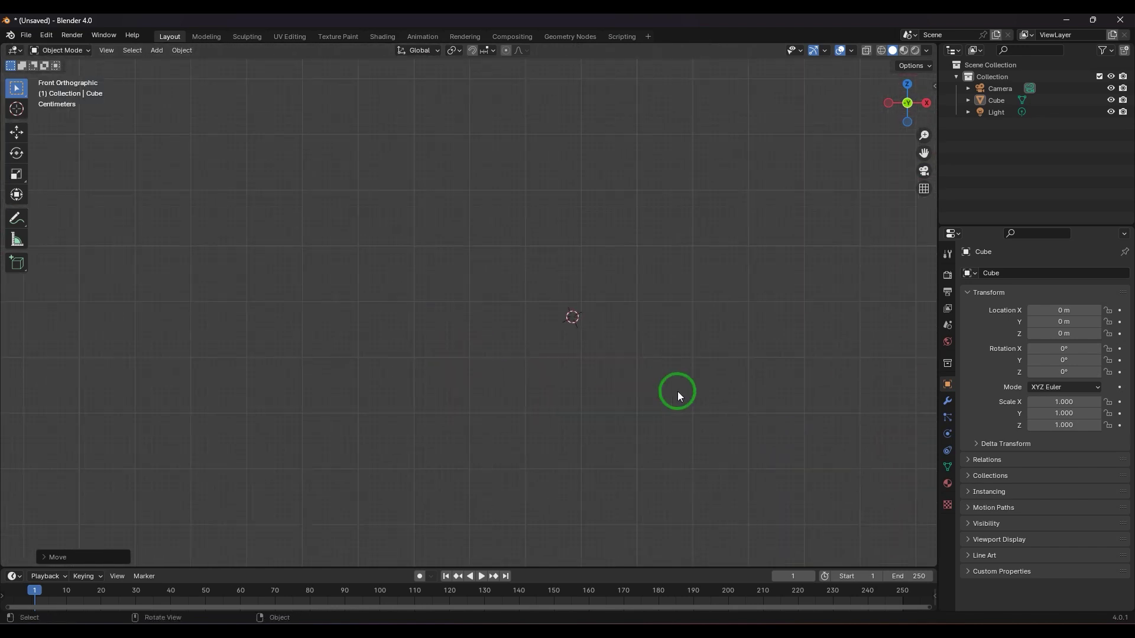
{"action": "scroll", "coordinate": [620, 381], "scroll_direction": "up", "scroll_amount": 5, "text": "ctrl"}
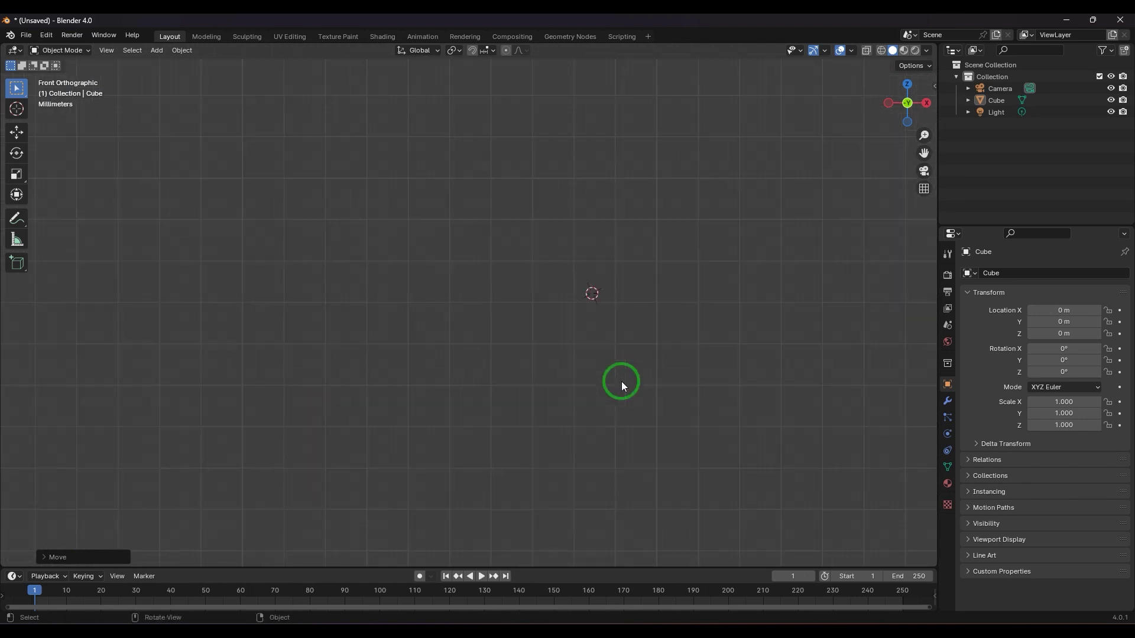
{"action": "scroll", "coordinate": [543, 388], "scroll_direction": "up", "scroll_amount": 3}
{"action": "scroll", "coordinate": [512, 378], "scroll_direction": "up", "scroll_amount": 3}
{"action": "scroll", "coordinate": [615, 426], "scroll_direction": "up", "scroll_amount": 5, "text": "ctrl"}
{"action": "scroll", "coordinate": [650, 455], "scroll_direction": "up", "scroll_amount": 3}
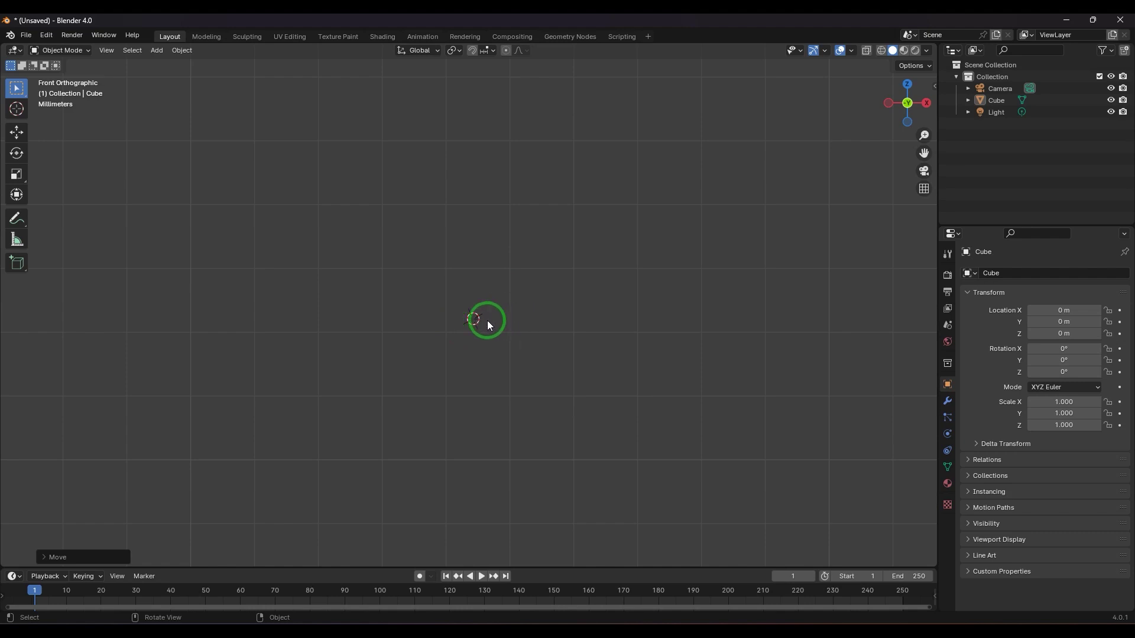
{"action": "key", "text": "g"}
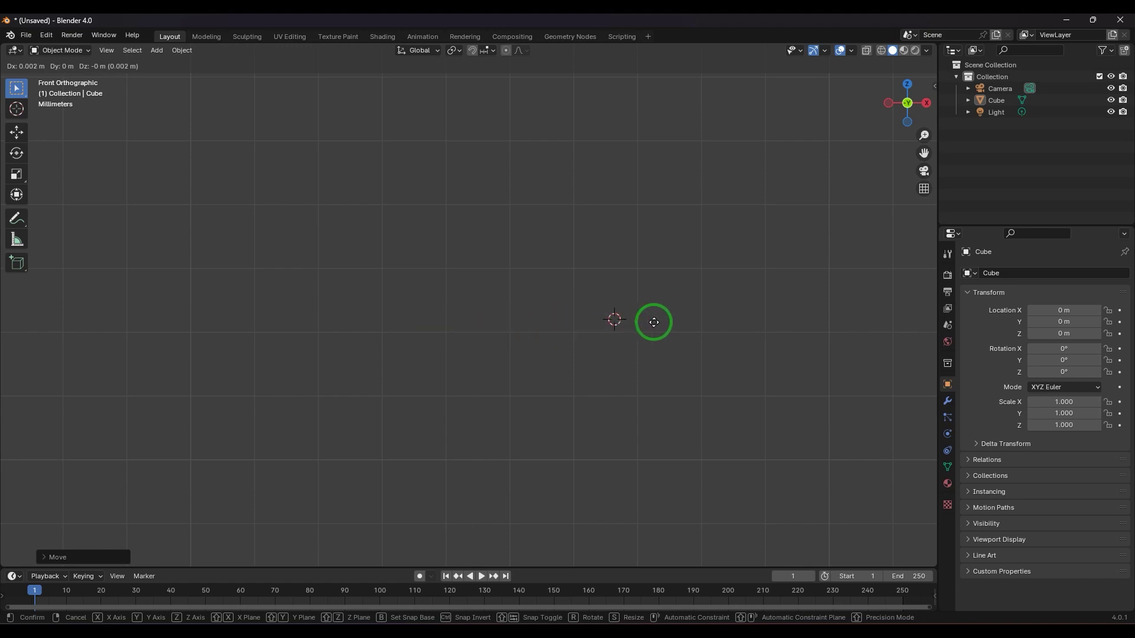
{"action": "right_click", "coordinate": [464, 312]}
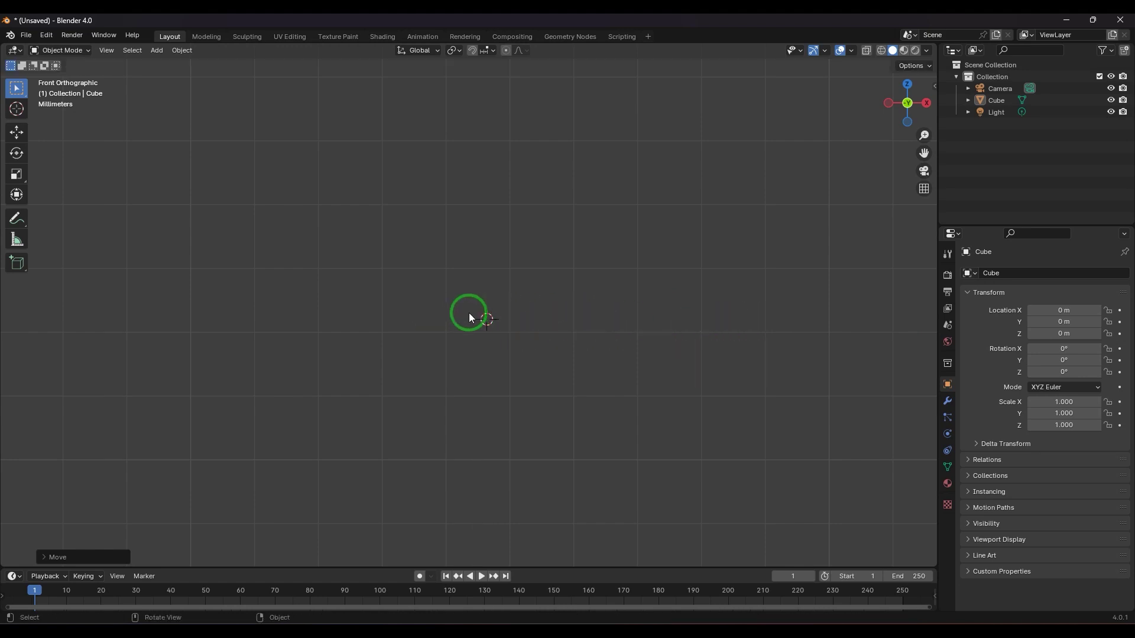
Return to a perspective view of the whole scene and check the 3D cursor's location and rotation values
{"action": "middle_click_drag", "start_coordinate": [515, 406], "coordinate": [476, 381]}
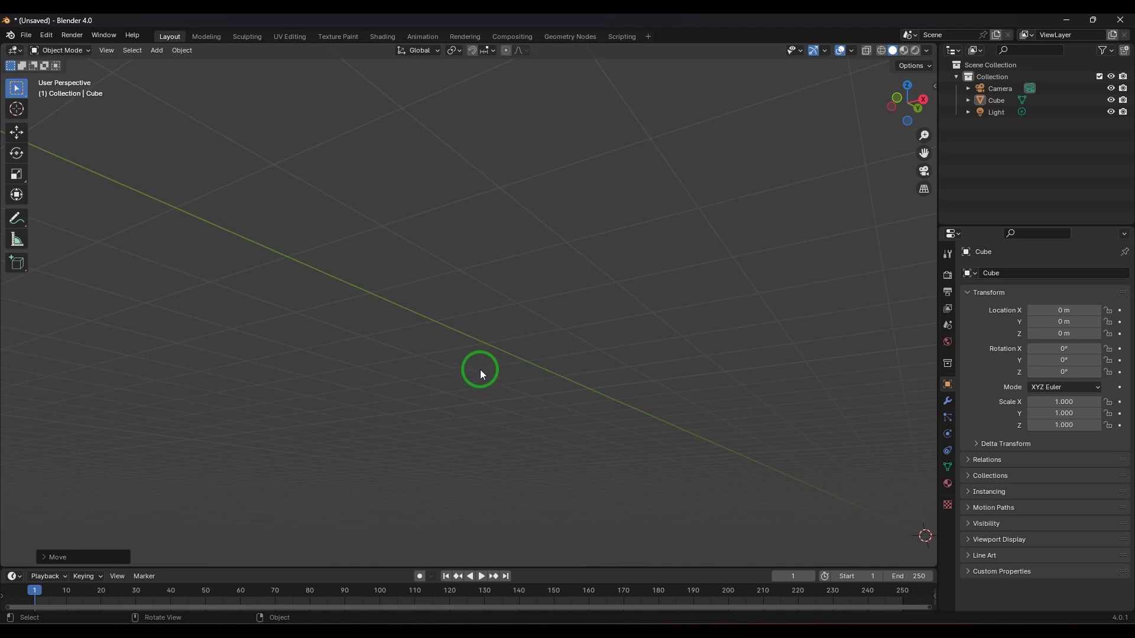
{"action": "middle_click_drag", "start_coordinate": [481, 370], "coordinate": [549, 359]}
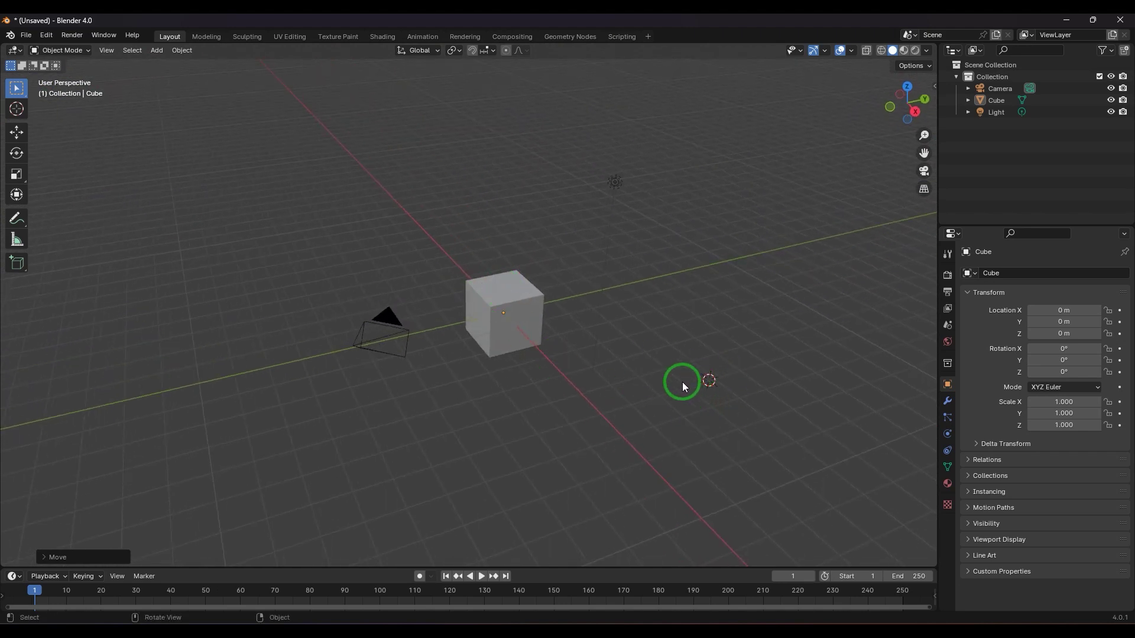
{"action": "key", "text": "n"}
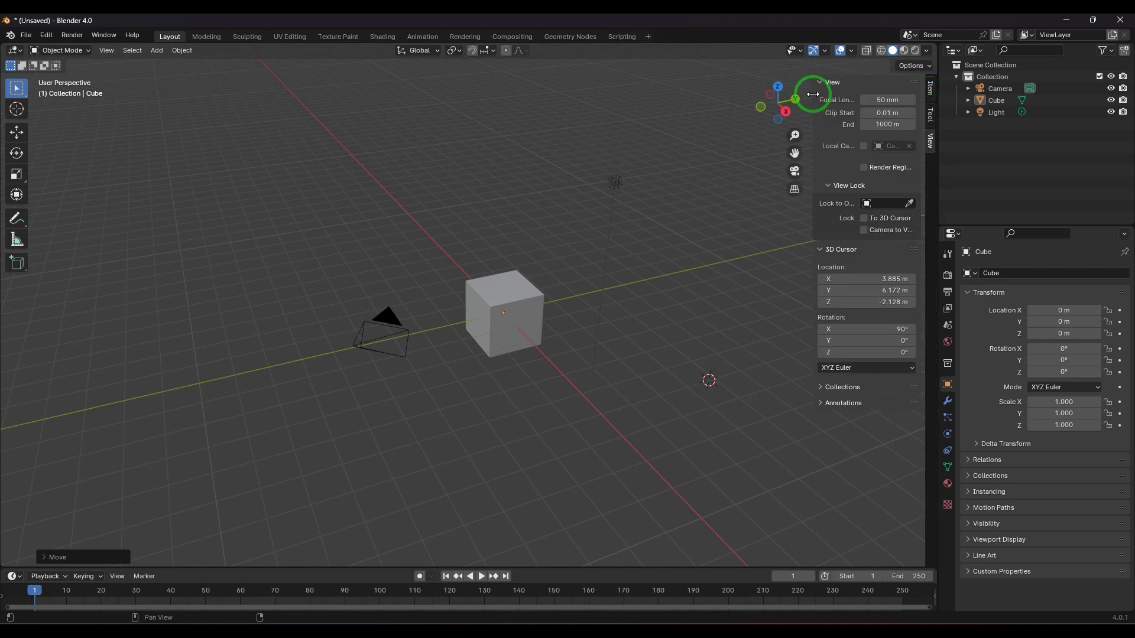
{"action": "key", "text": "n"}
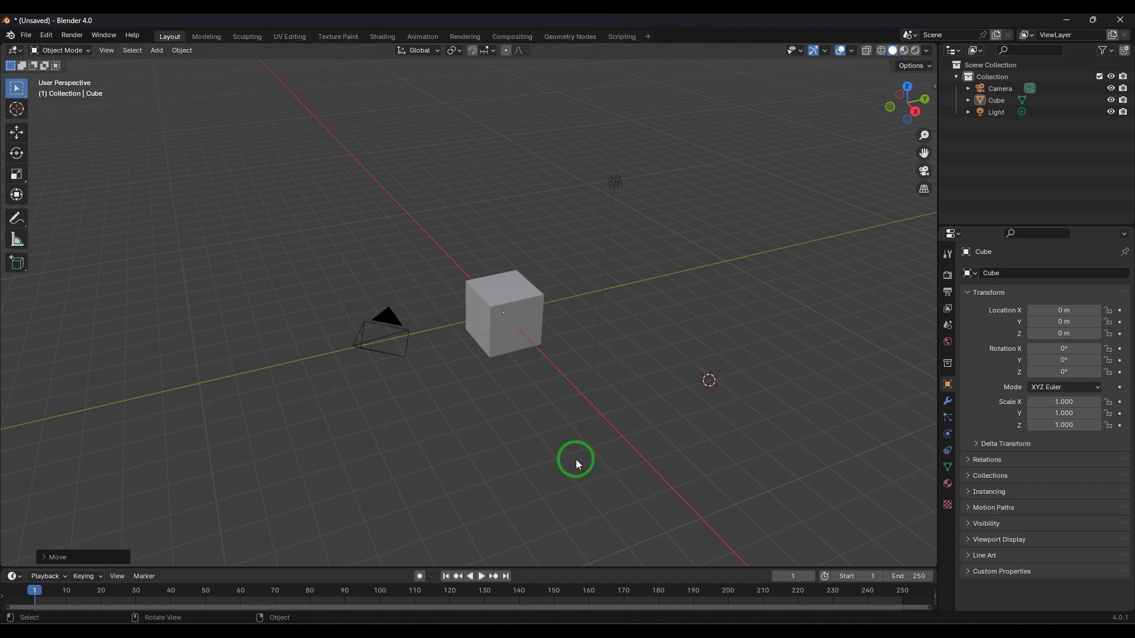
Place the 3D cursor in empty space in front of the cube and bring up the snap options
{"action": "right_click", "coordinate": [556, 447], "text": "shift"}
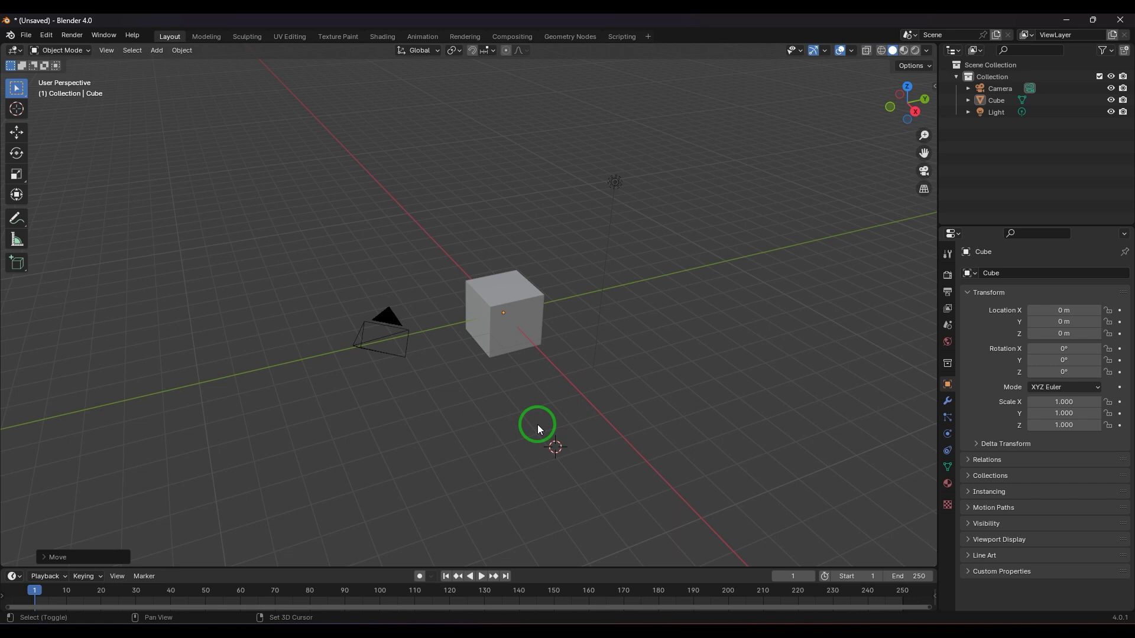
{"action": "key", "text": "shift+s"}
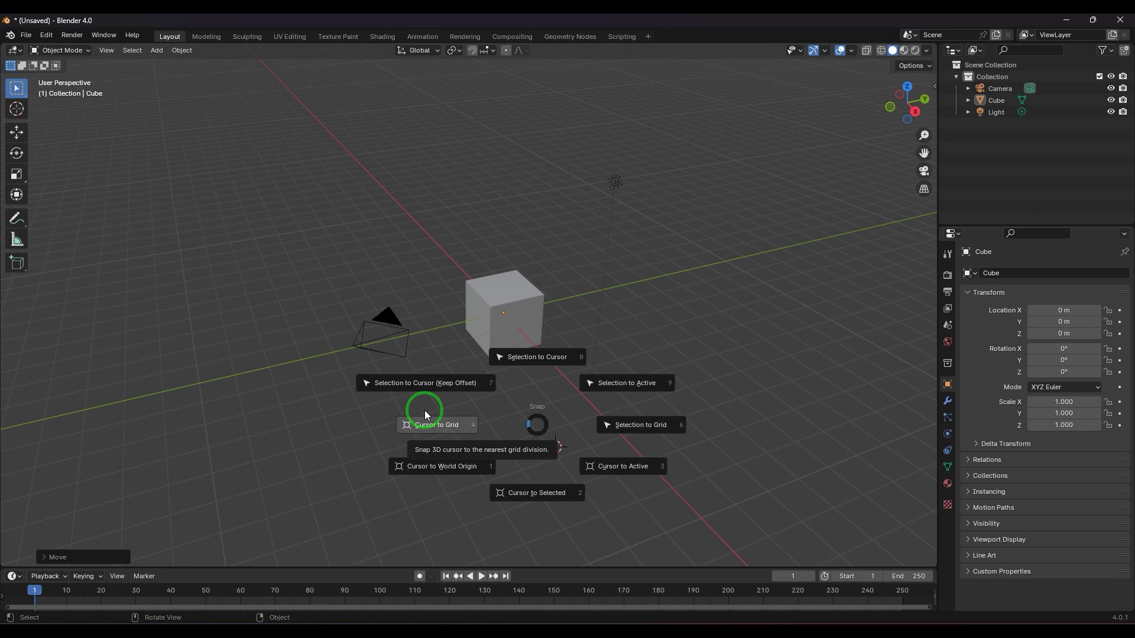
{"action": "left_click", "coordinate": [453, 427]}
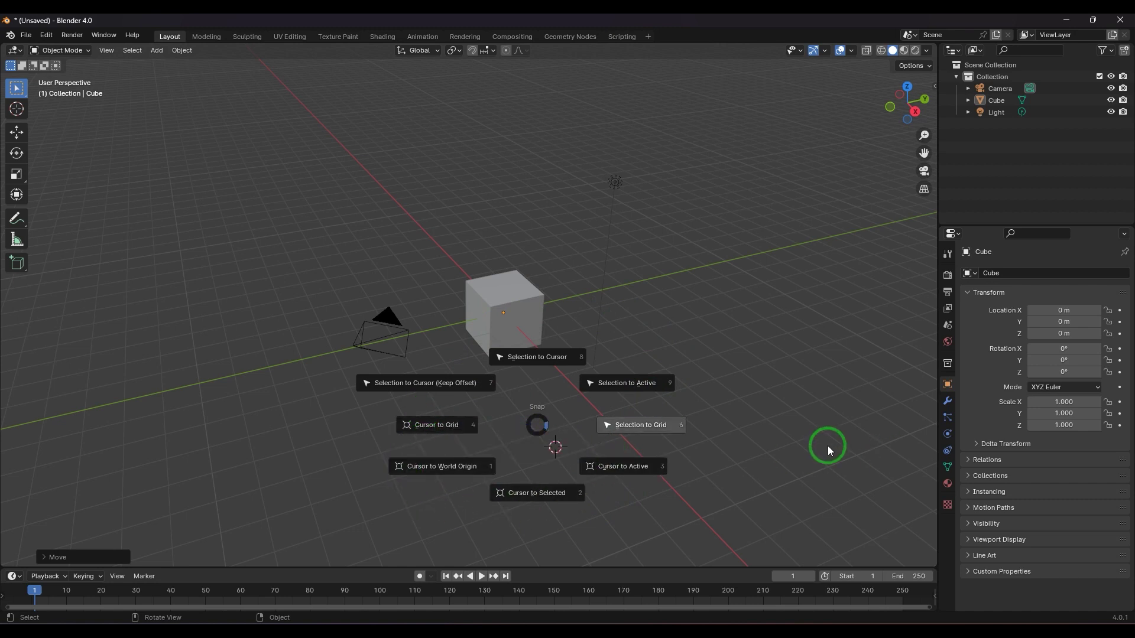
In front orthographic view, snap the 3D cursor to the cube's centre at the world origin
{"action": "key", "text": "KP_1"}
{"action": "scroll", "coordinate": [636, 432], "scroll_direction": "down", "scroll_amount": 5}
{"action": "scroll", "coordinate": [636, 431], "scroll_direction": "up", "scroll_amount": 3}
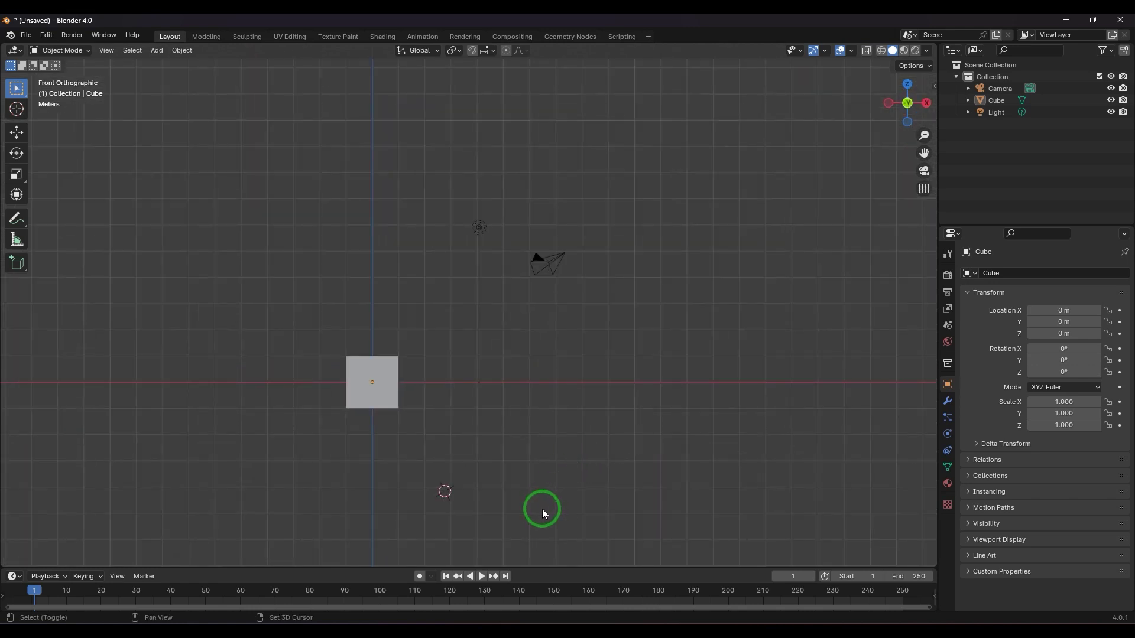
{"action": "middle_click_drag", "start_coordinate": [541, 509], "coordinate": [580, 317], "text": "shift"}
{"action": "key", "text": "shift+s"}
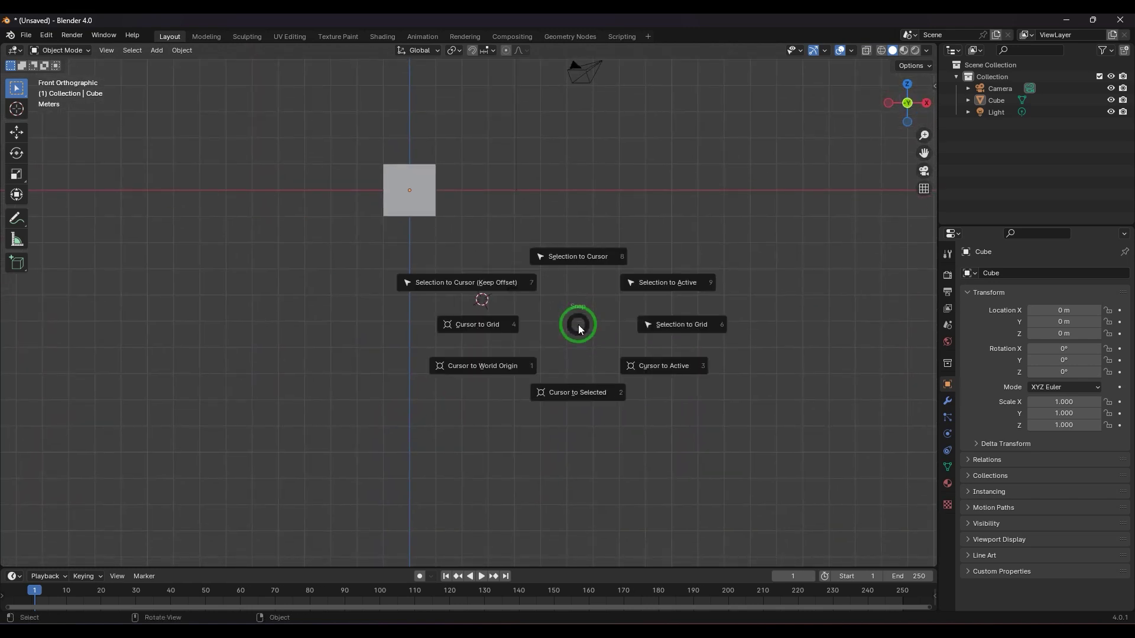
{"action": "left_click", "coordinate": [553, 459]}
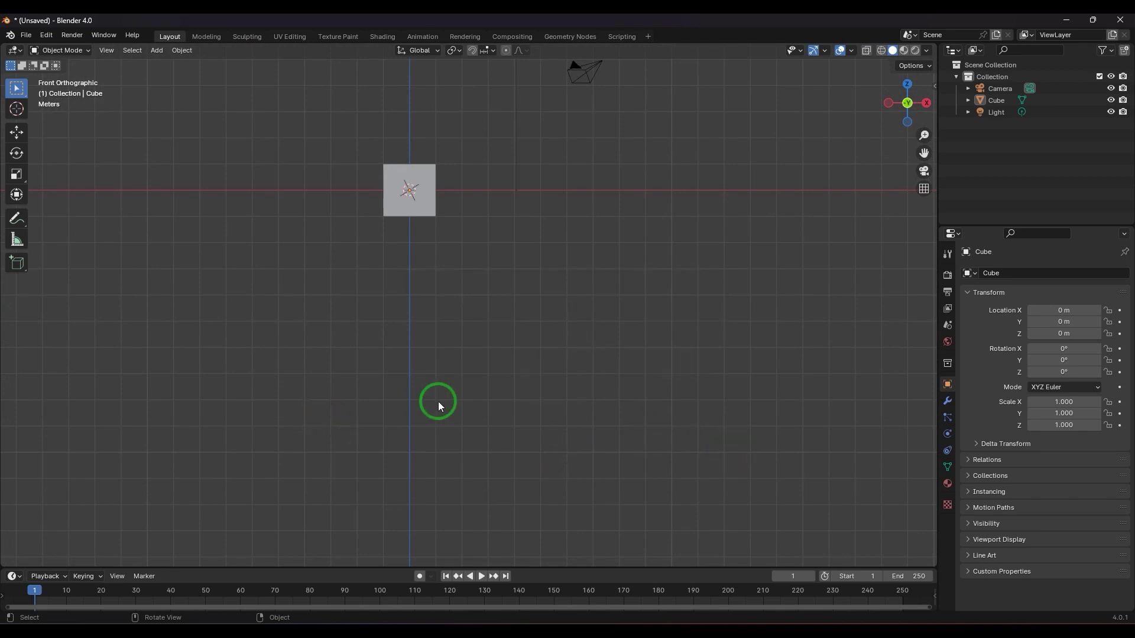
Place the 3D cursor in empty space below the X axis twice, snapping it to the grid each time
{"action": "right_click", "coordinate": [634, 331], "text": "shift"}
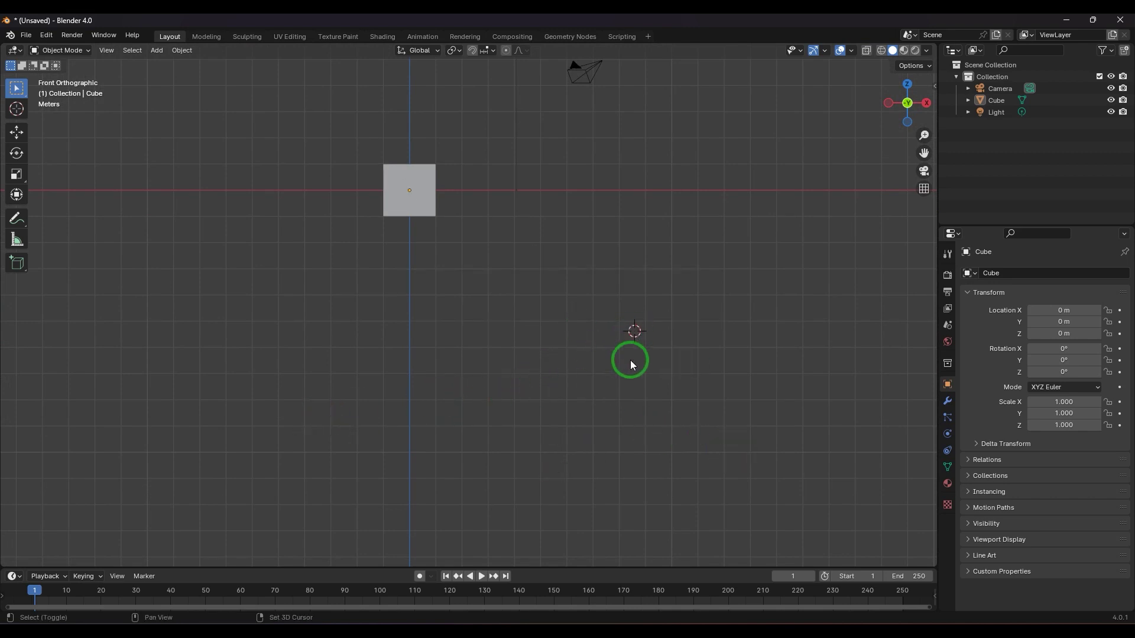
{"action": "key", "text": "shift+s"}
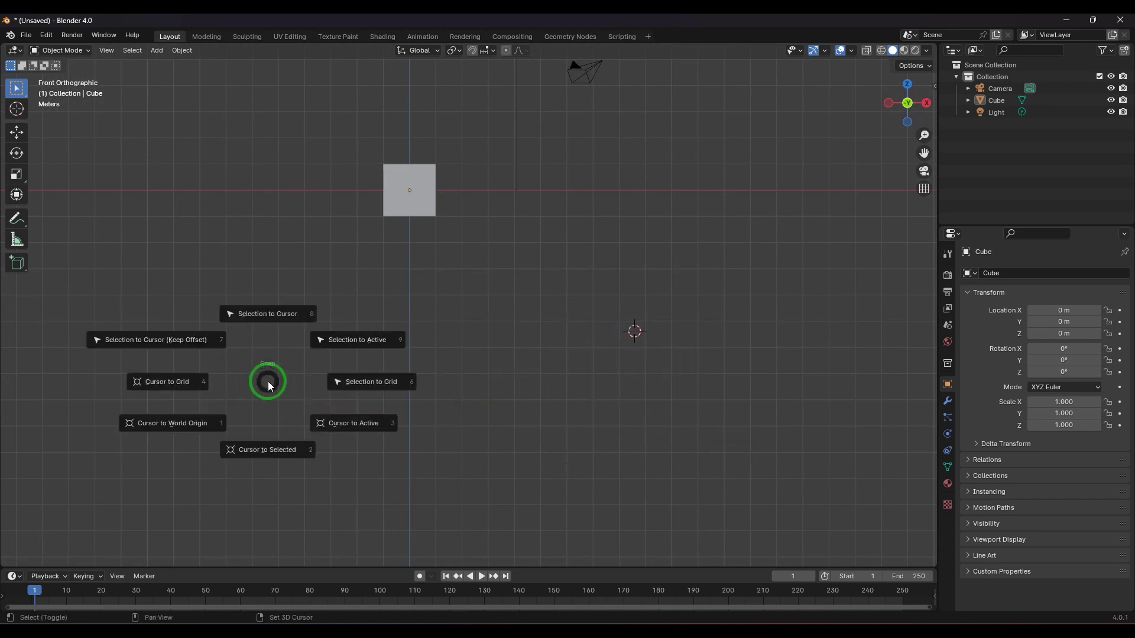
{"action": "left_click", "coordinate": [189, 385]}
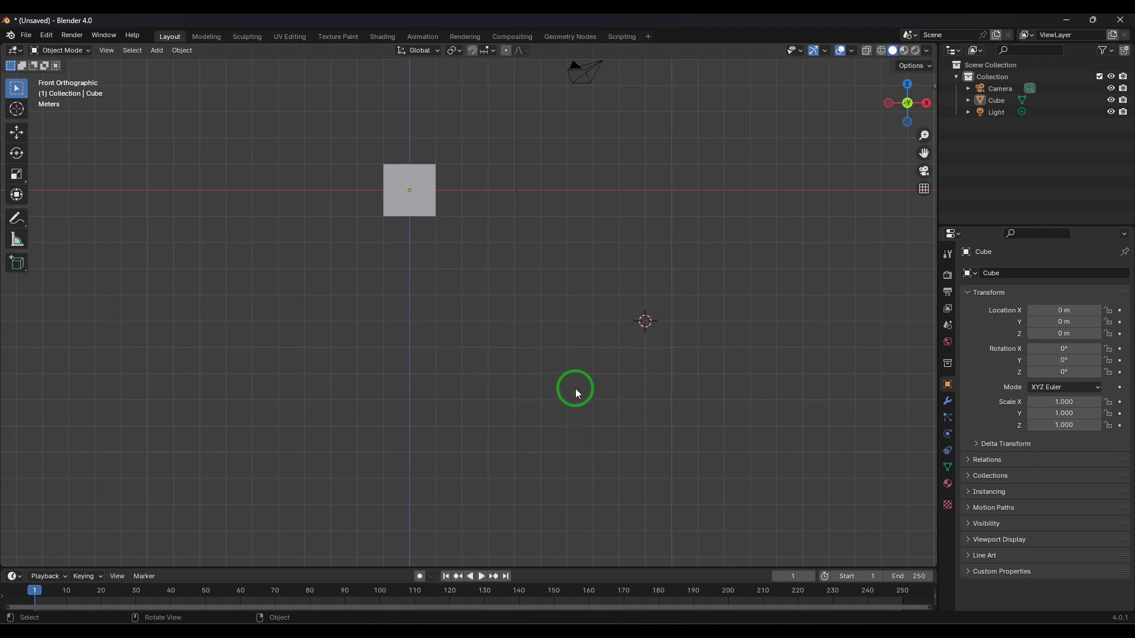
{"action": "right_click", "coordinate": [635, 360], "text": "shift"}
{"action": "key", "text": "shift+s"}
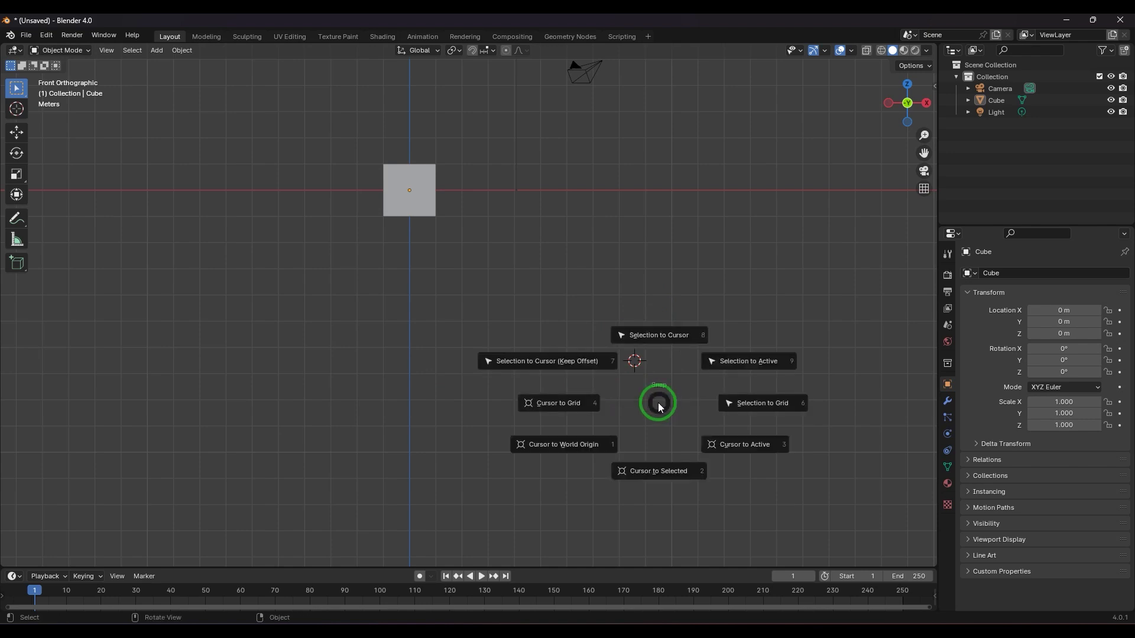
{"action": "left_click", "coordinate": [579, 408]}
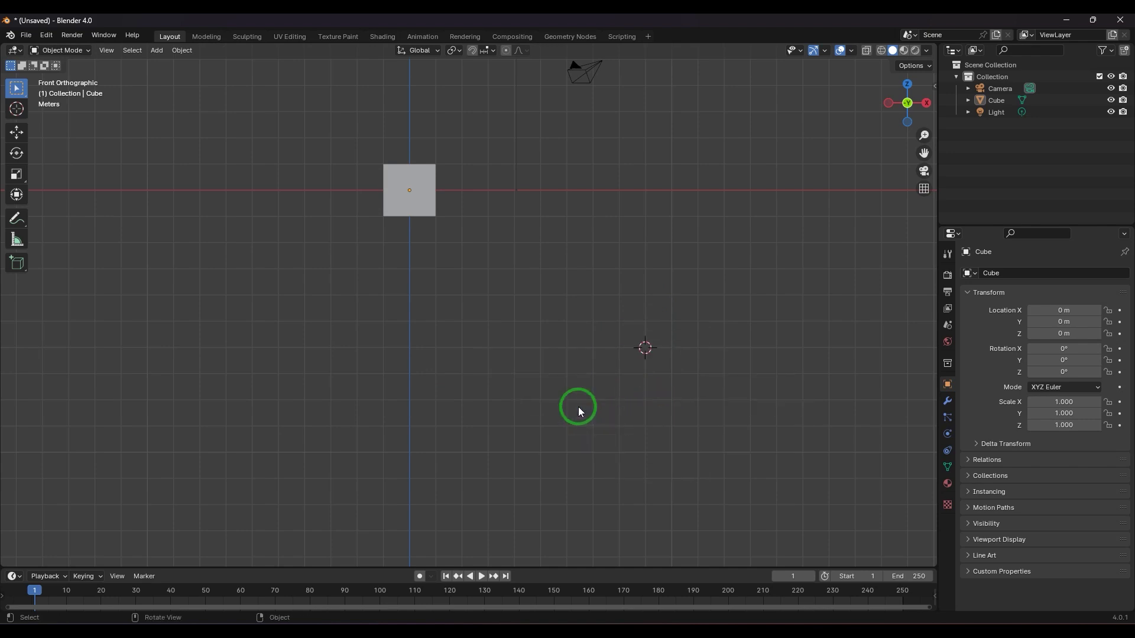
Snap the 3D cursor back to the world origin, then bring up the snap options and dismiss them
{"action": "key", "text": "shift+s"}
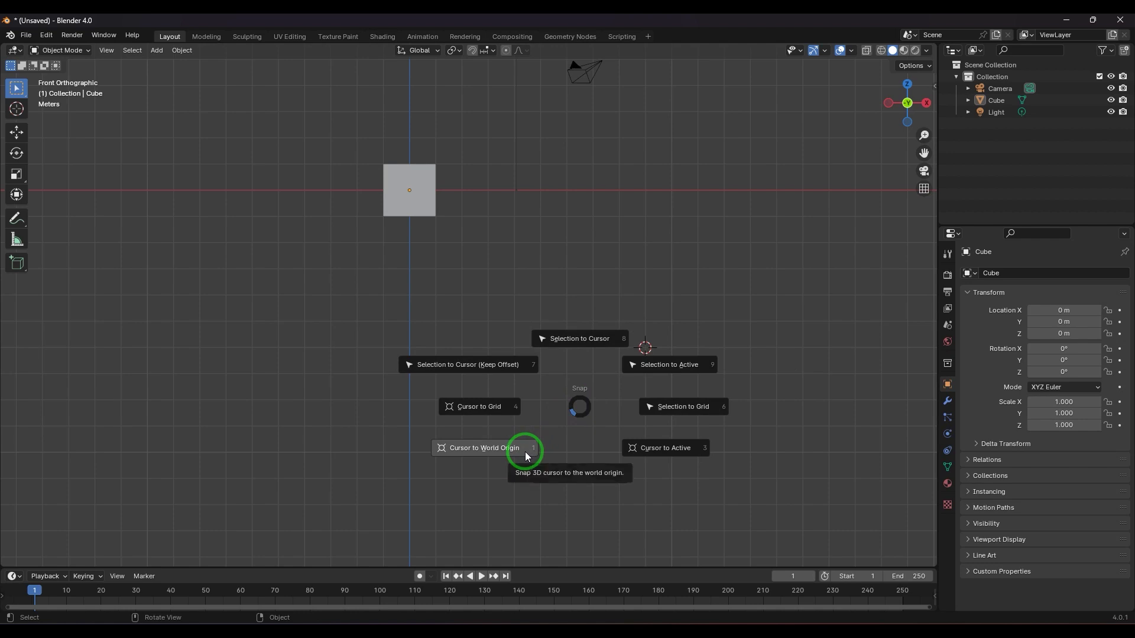
{"action": "left_click", "coordinate": [526, 455]}
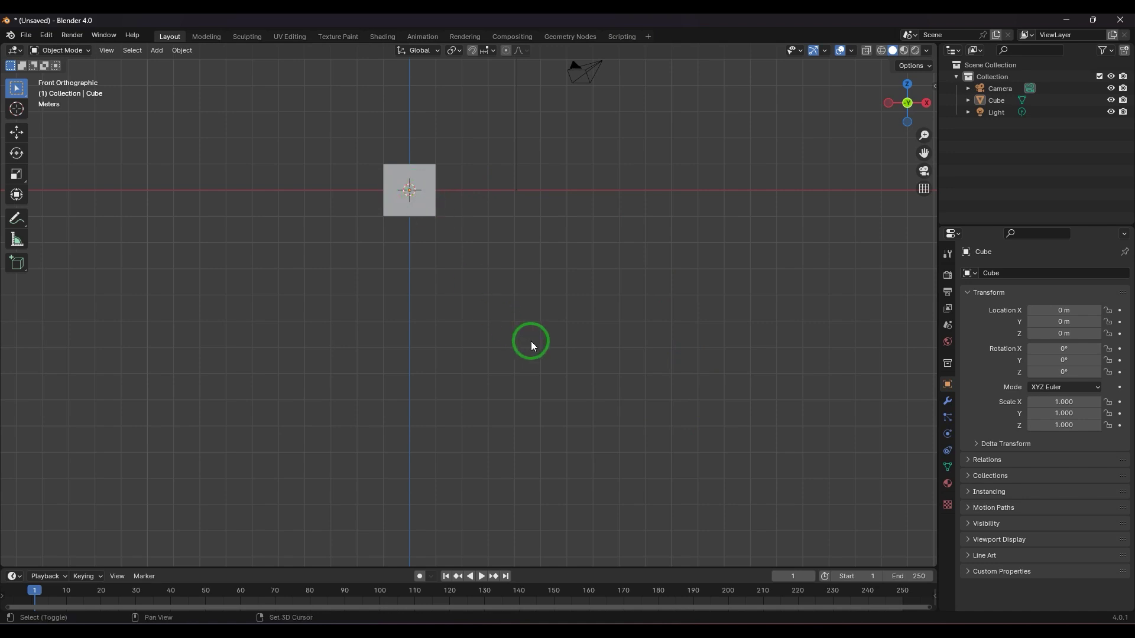
{"action": "key", "text": "shift+s"}
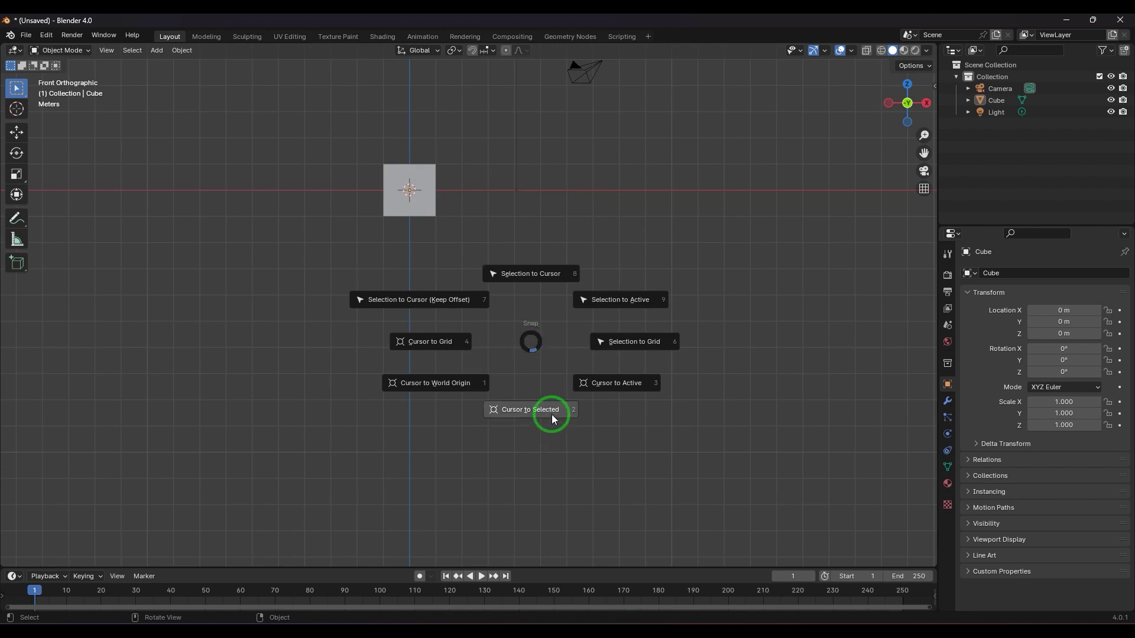
{"action": "left_click", "coordinate": [533, 341]}
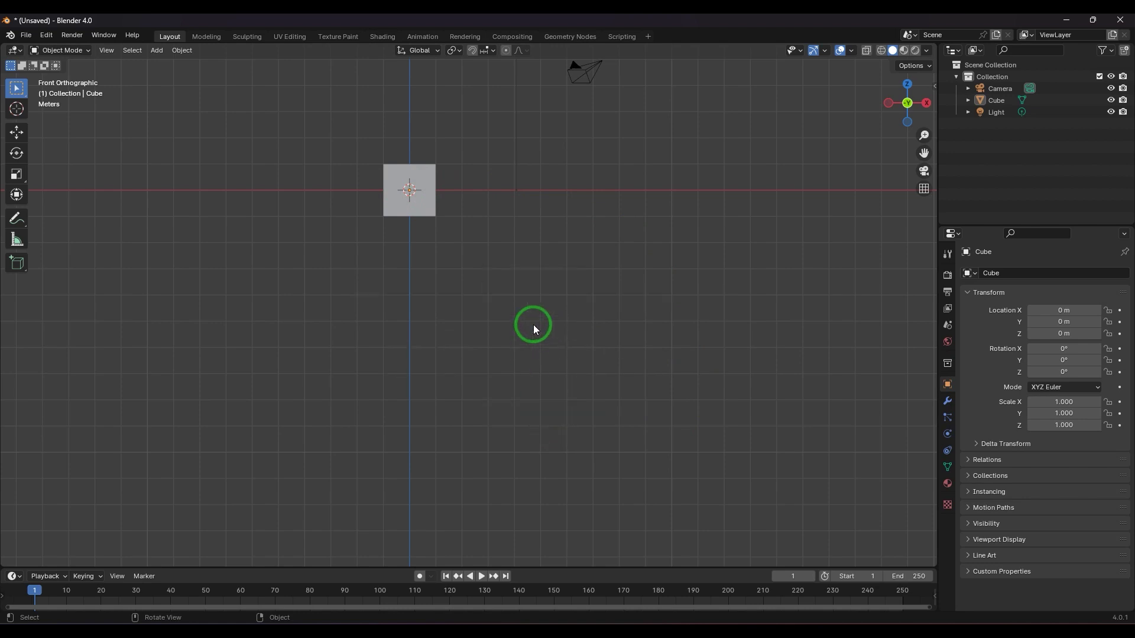
Move the cube away from the origin to about X 12.67 m and Z -3.86 m, then deselect it
{"action": "left_click", "coordinate": [17, 131]}
{"action": "left_click", "coordinate": [417, 207]}
{"action": "left_click_drag", "start_coordinate": [418, 204], "coordinate": [750, 305]}
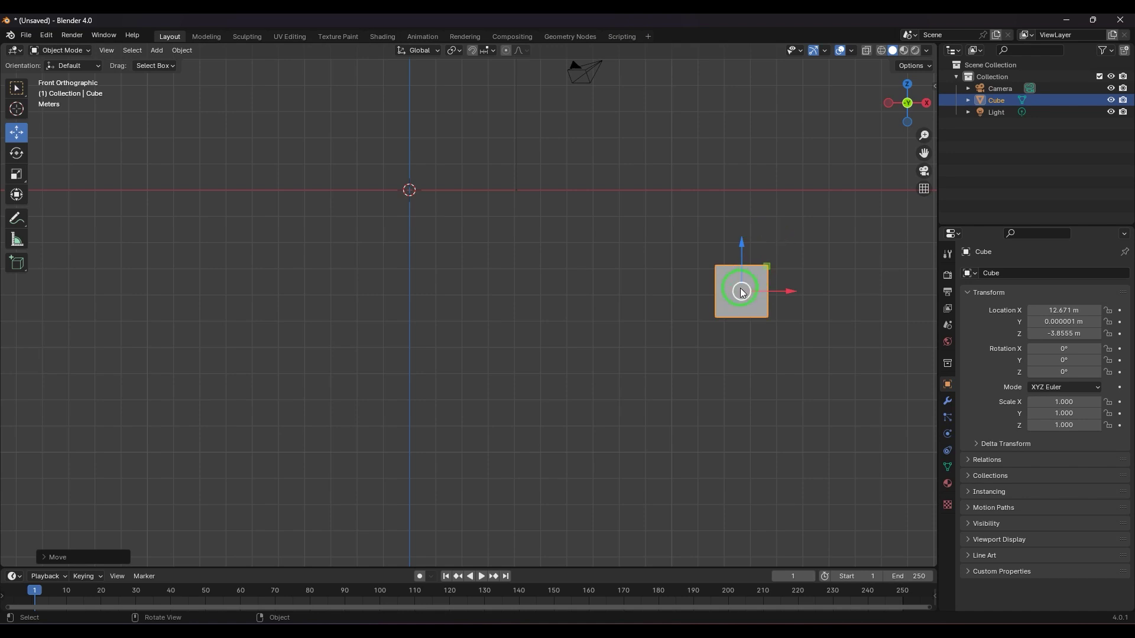
{"action": "left_click", "coordinate": [731, 350]}
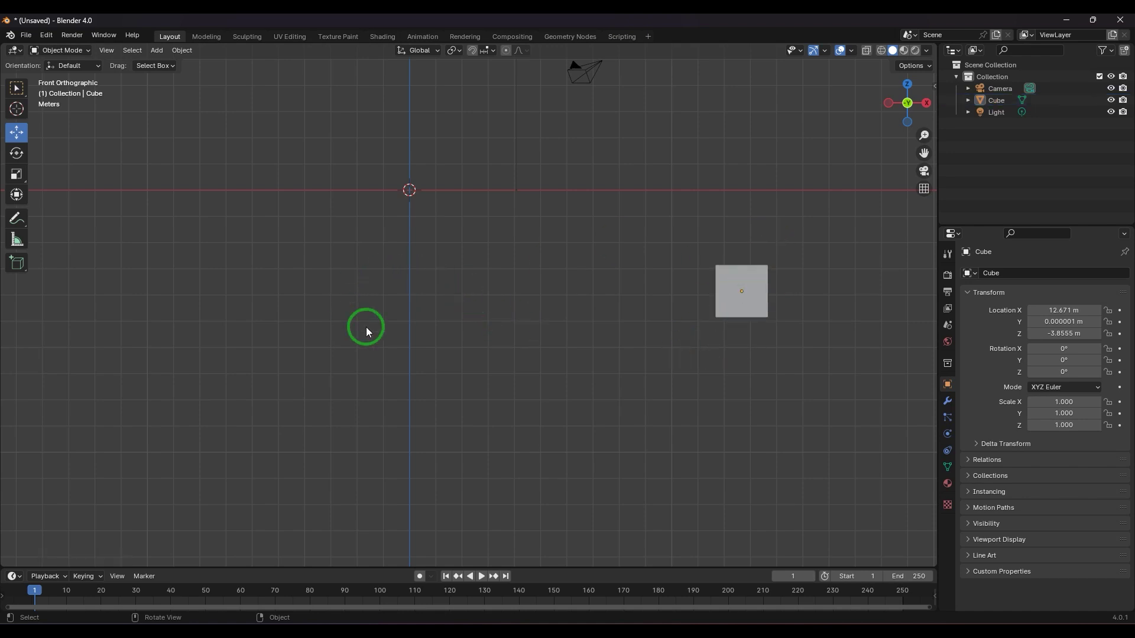
Try to snap the 3D cursor to the selection with nothing selected, then reselect the moved cube
{"action": "key", "text": "shift+s"}
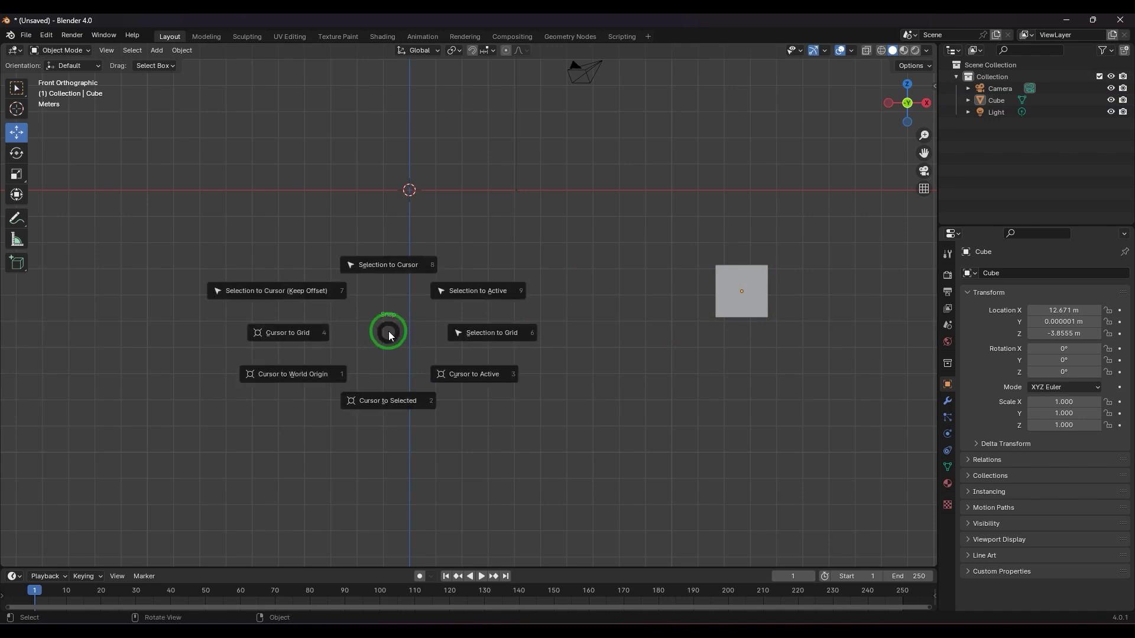
{"action": "left_click", "coordinate": [397, 406]}
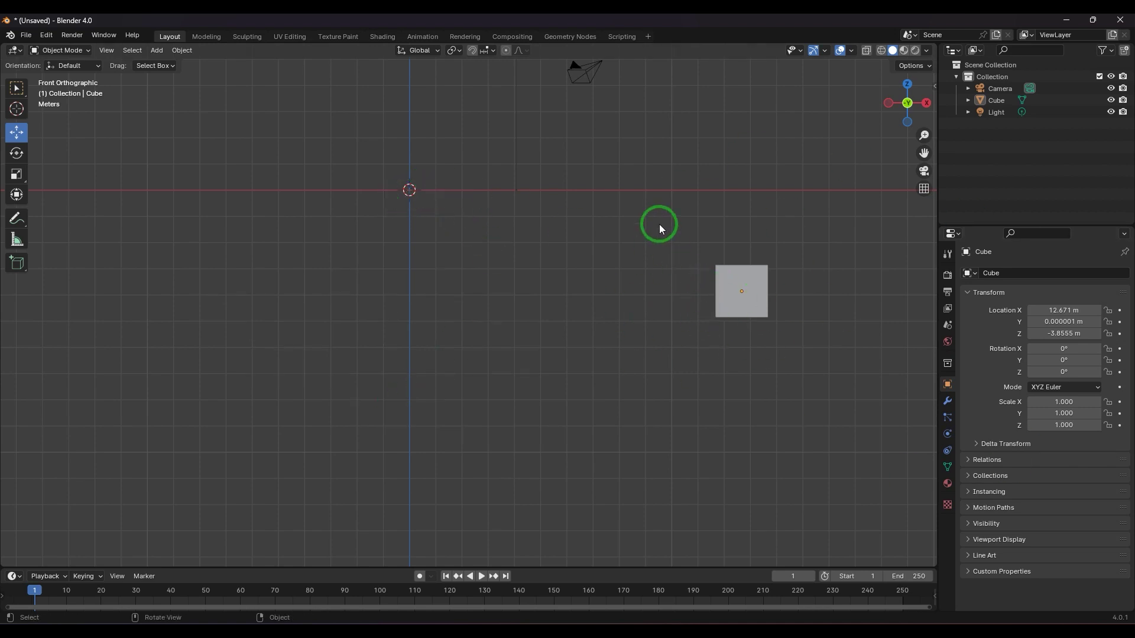
{"action": "left_click", "coordinate": [741, 290]}
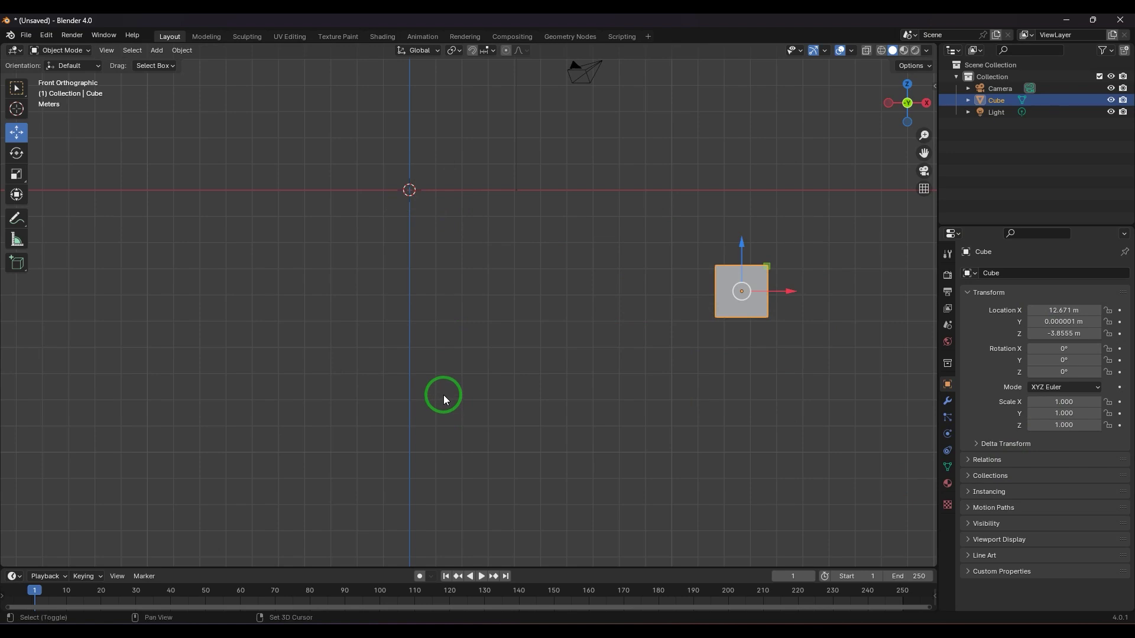
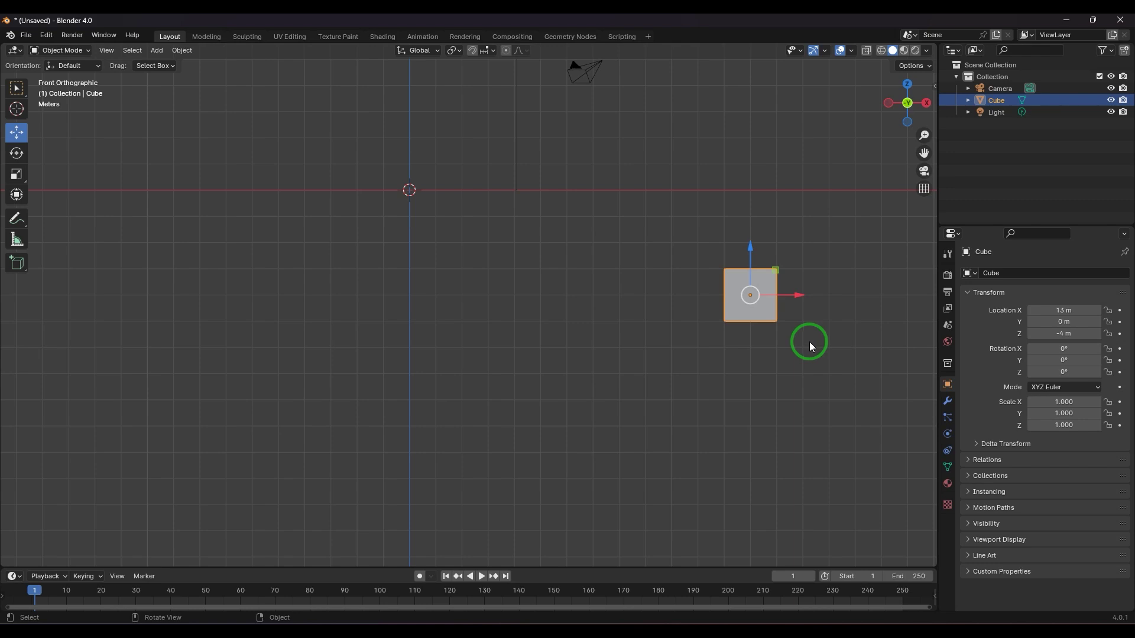
Delete the moved cube and add a new cube mesh at the 3D cursor on the world origin
{"action": "middle_click_drag", "start_coordinate": [666, 379], "coordinate": [635, 404]}
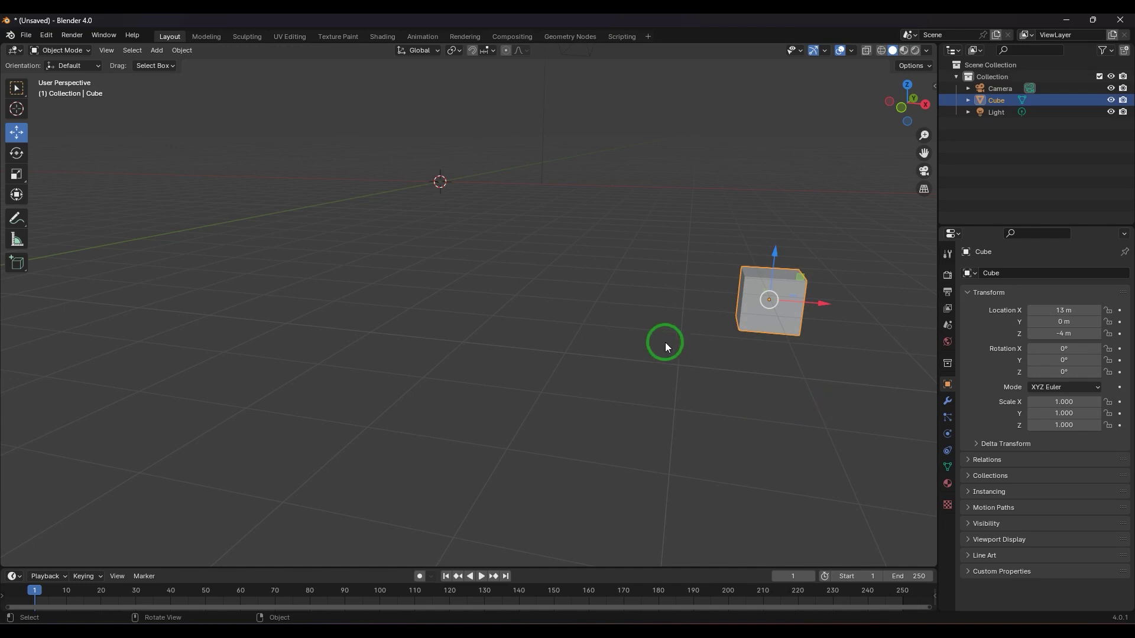
{"action": "scroll", "coordinate": [597, 334], "scroll_direction": "down", "scroll_amount": 4}
{"action": "key", "text": "Delete"}
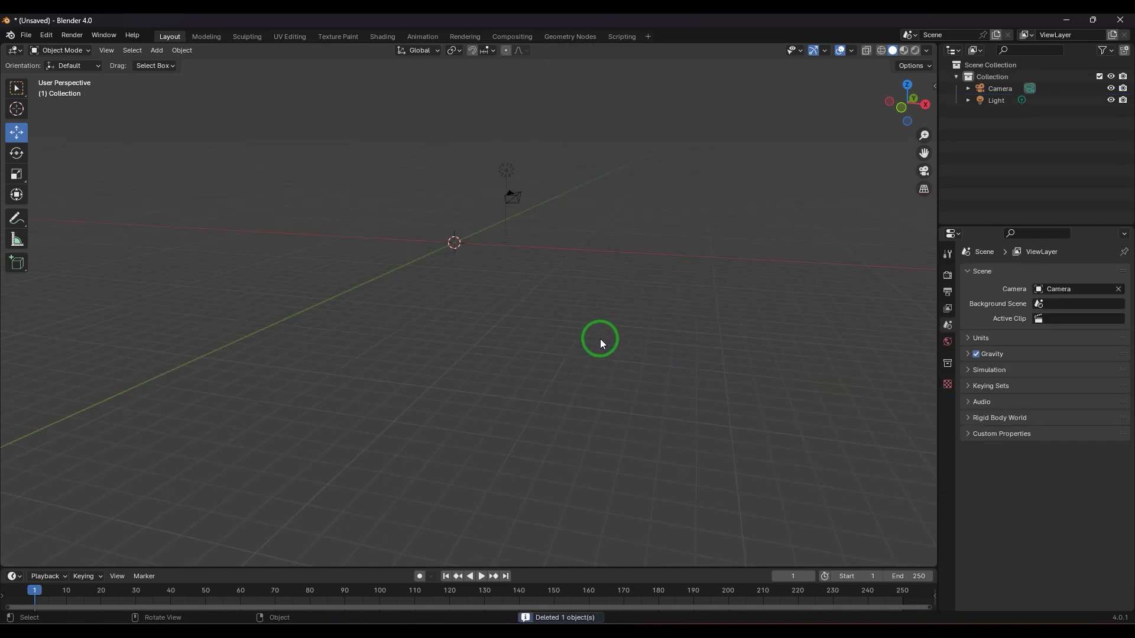
{"action": "key", "text": "shift+a"}
{"action": "mouse_move", "coordinate": [544, 343]}
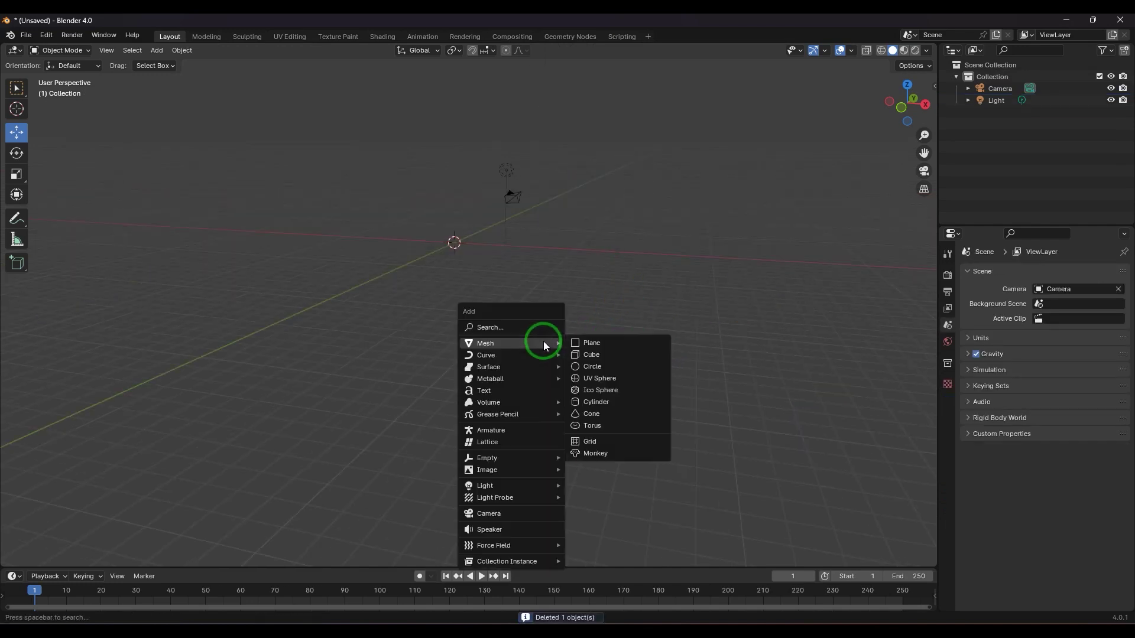
{"action": "left_click", "coordinate": [608, 355]}
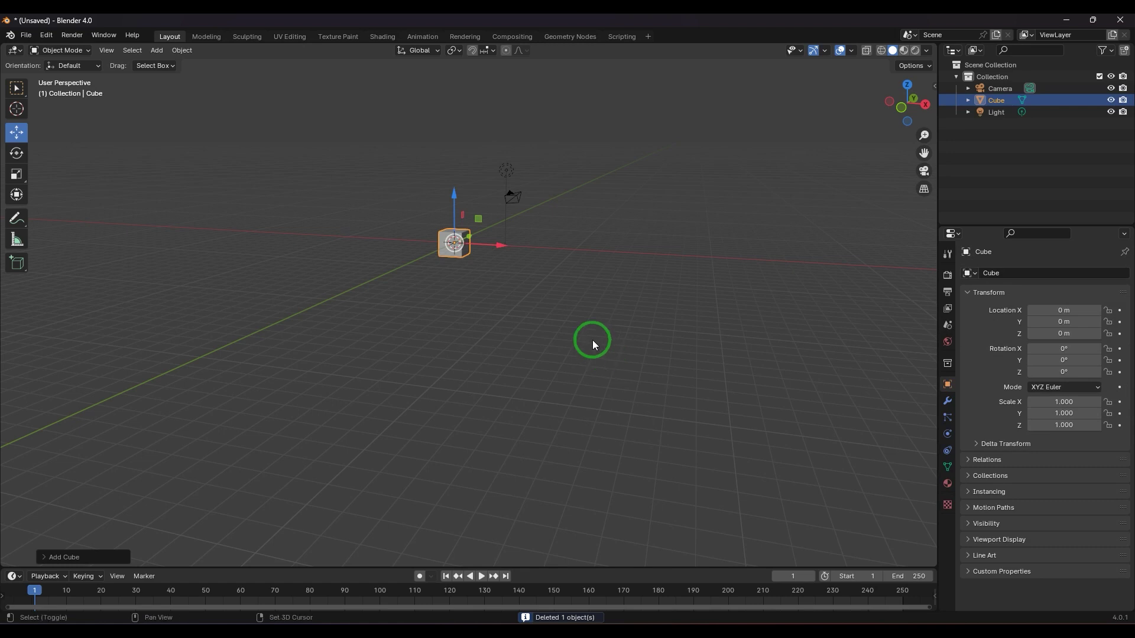
Duplicate the cube three times, placing each copy farther from the origin in the negative X direction
{"action": "key", "text": "shift+d"}
{"action": "left_click", "coordinate": [484, 346]}
{"action": "key", "text": "shift+d"}
{"action": "left_click", "coordinate": [441, 357]}
{"action": "key", "text": "shift+d"}
{"action": "left_click", "coordinate": [322, 375]}
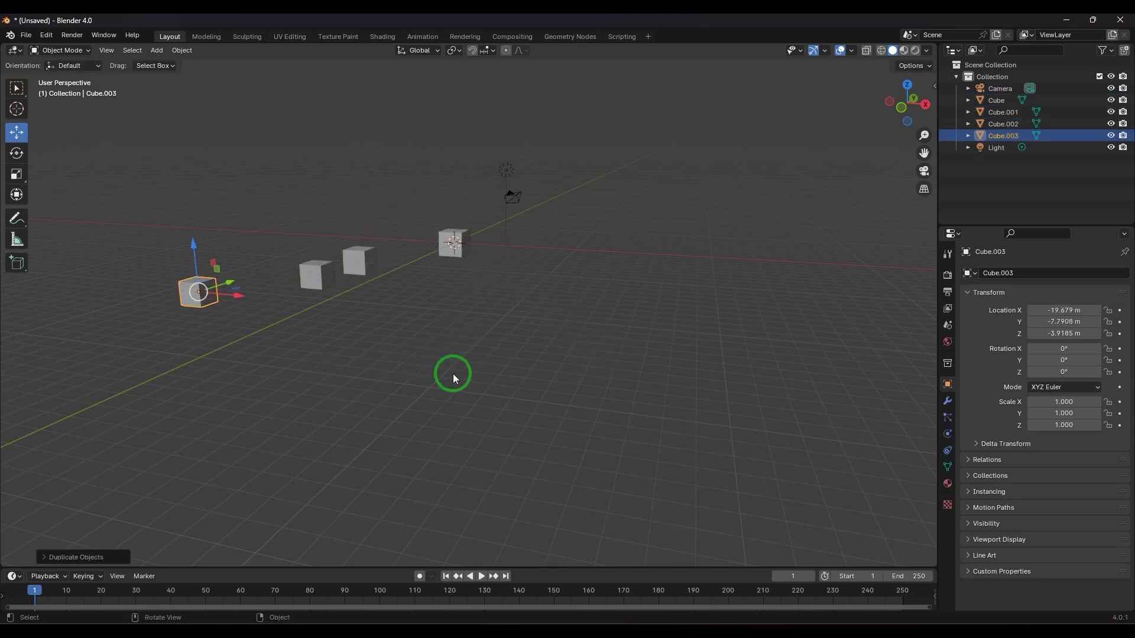
Select all four cubes with the one farthest from the origin active, and snap the 3D cursor to the active cube
{"action": "left_click", "coordinate": [451, 375]}
{"action": "left_click", "coordinate": [456, 255]}
{"action": "left_click", "coordinate": [367, 272], "text": "shift"}
{"action": "left_click", "coordinate": [302, 283], "text": "shift"}
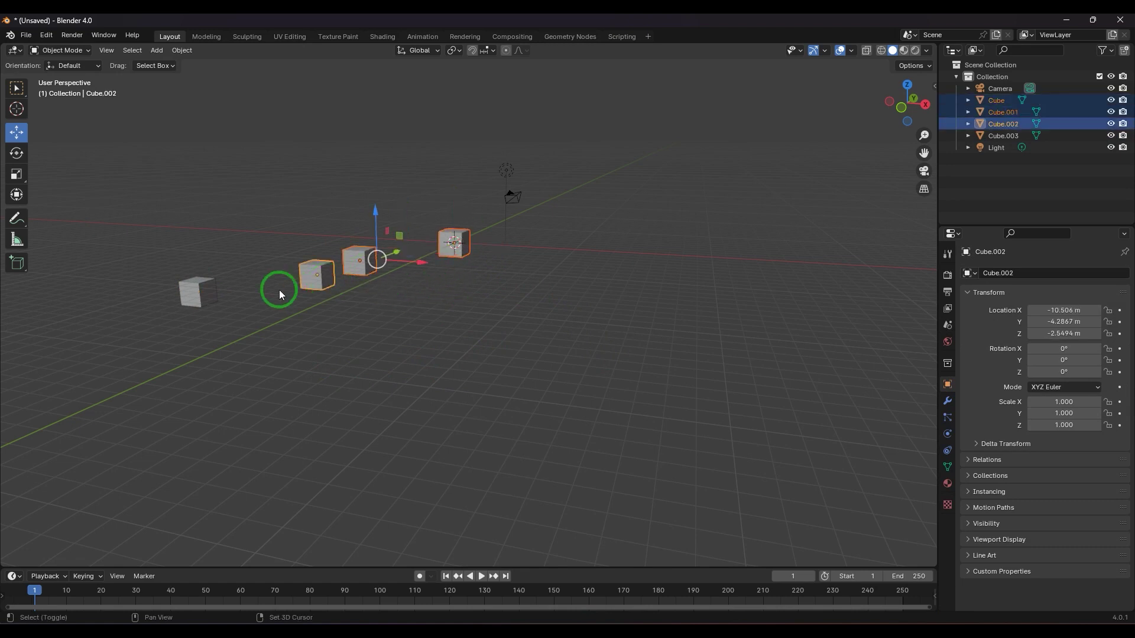
{"action": "left_click", "coordinate": [218, 292], "text": "shift"}
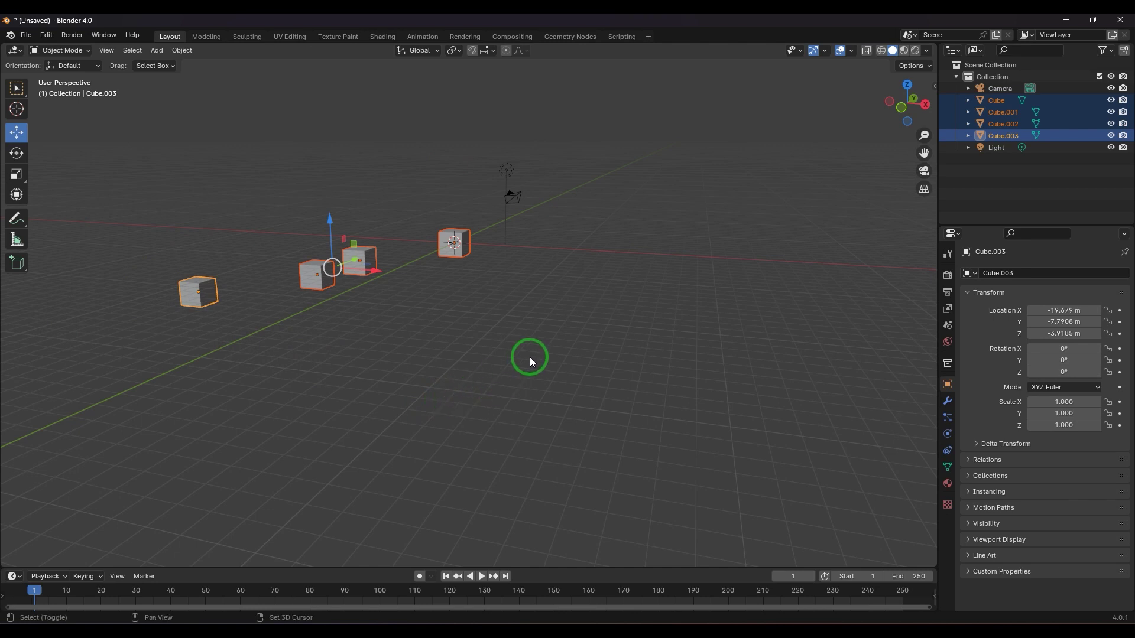
{"action": "key", "text": "shift+s"}
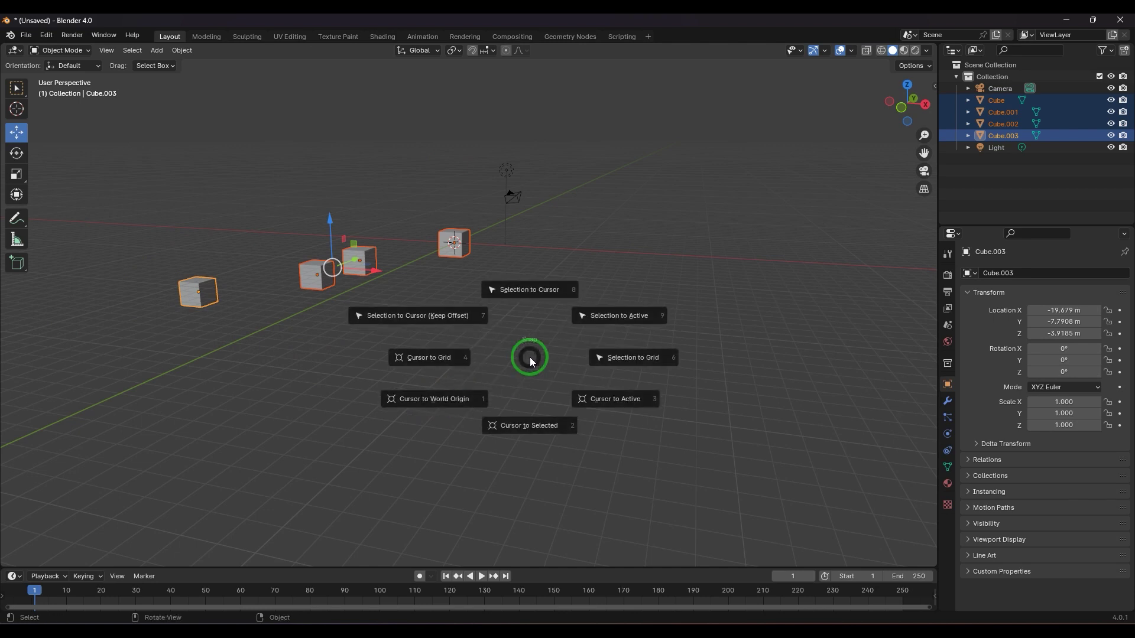
{"action": "left_click", "coordinate": [601, 400]}
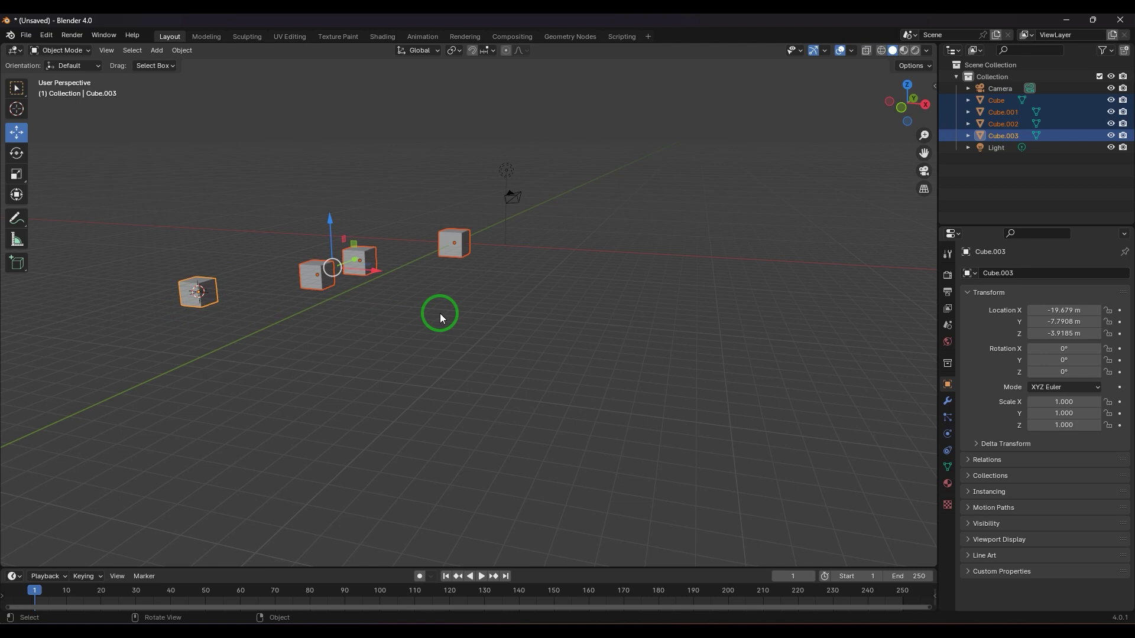
Delete all four cubes one after another, leaving the 3D cursor where it is
{"action": "left_click", "coordinate": [454, 278]}
{"action": "left_click", "coordinate": [452, 248]}
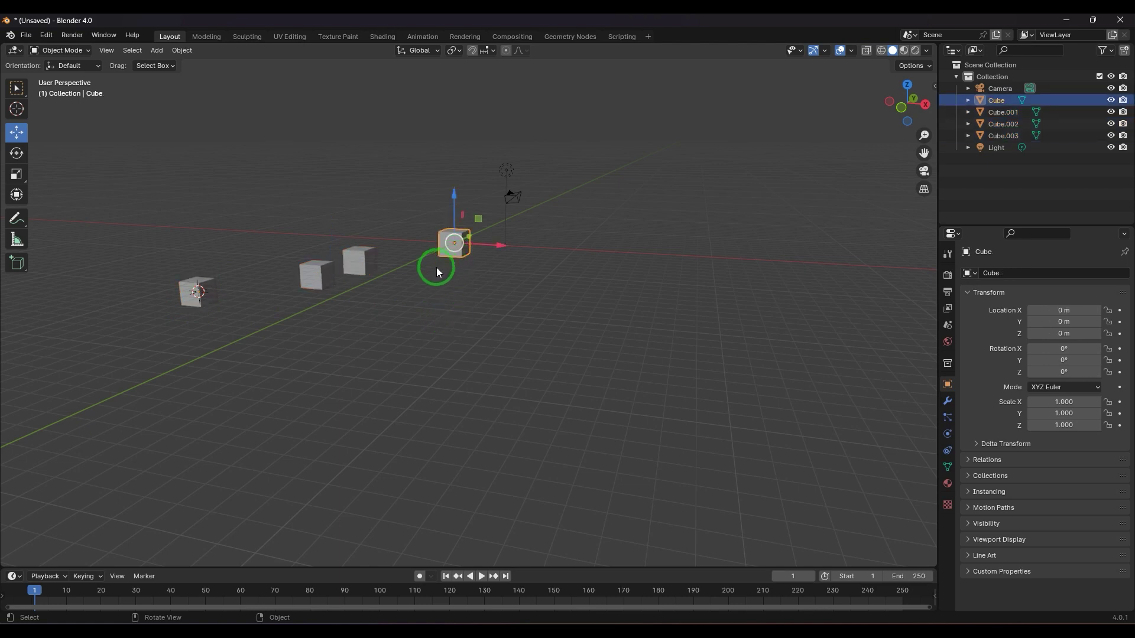
{"action": "key", "text": "Delete"}
{"action": "left_click", "coordinate": [352, 259]}
{"action": "left_click", "coordinate": [319, 279]}
{"action": "key", "text": "Delete"}
{"action": "left_click", "coordinate": [343, 273]}
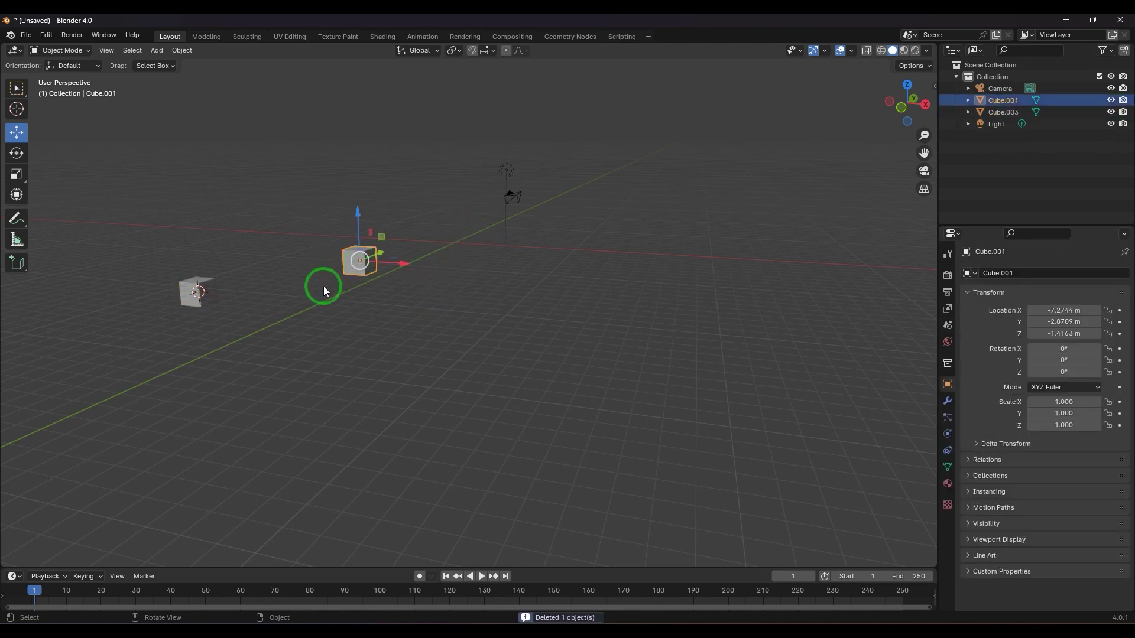
{"action": "key", "text": "Delete"}
{"action": "left_click", "coordinate": [216, 301]}
{"action": "key", "text": "Delete"}
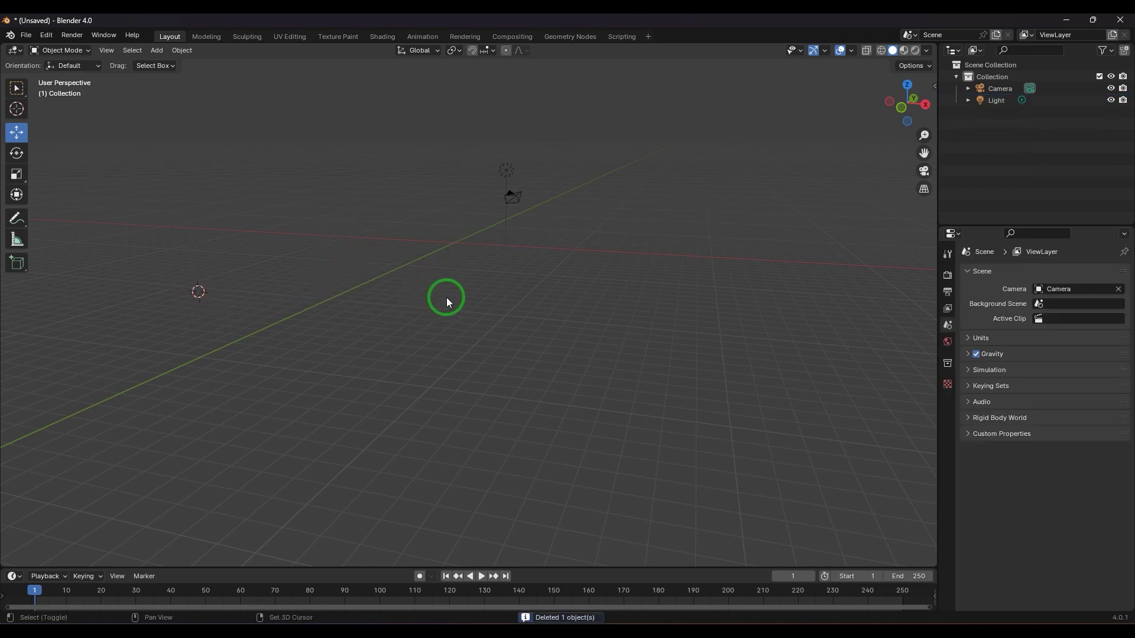
Add a UV sphere at the 3D cursor's position away from the origin
{"action": "key", "text": "shift+a"}
{"action": "mouse_move", "coordinate": [446, 297]}
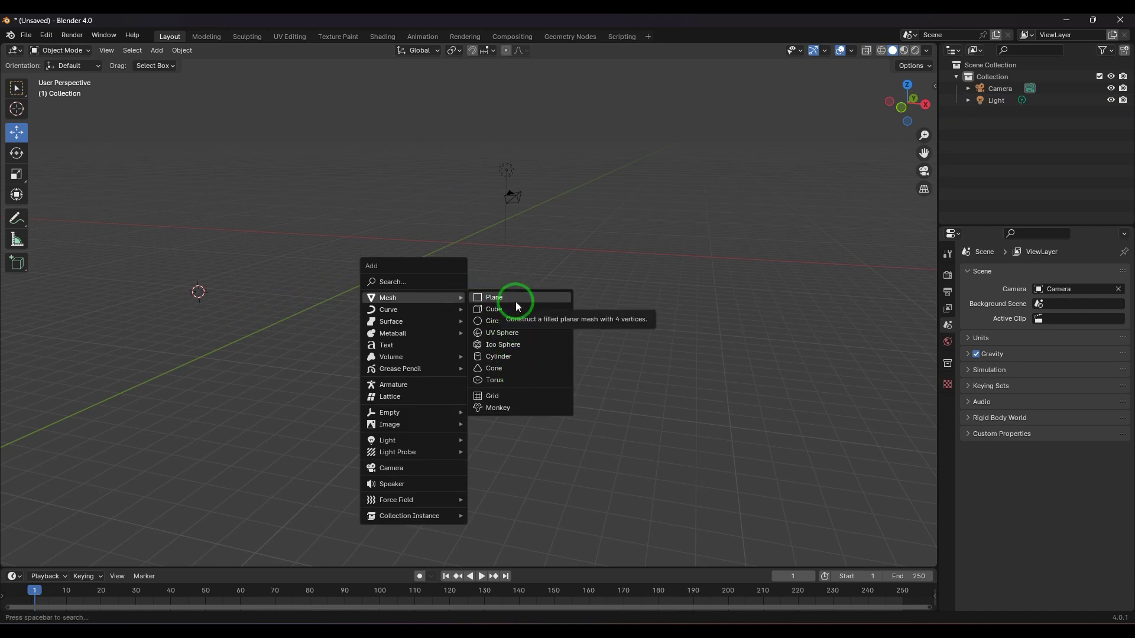
{"action": "left_click", "coordinate": [521, 333]}
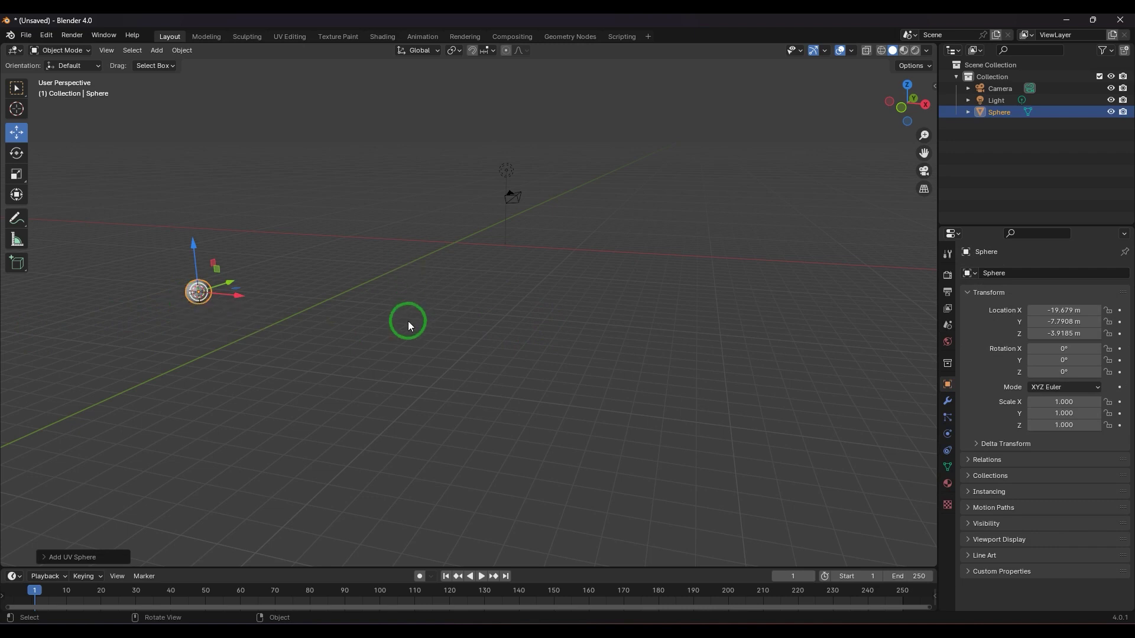
Delete the UV sphere and snap the 3D cursor to the world origin
{"action": "key", "text": "Delete"}
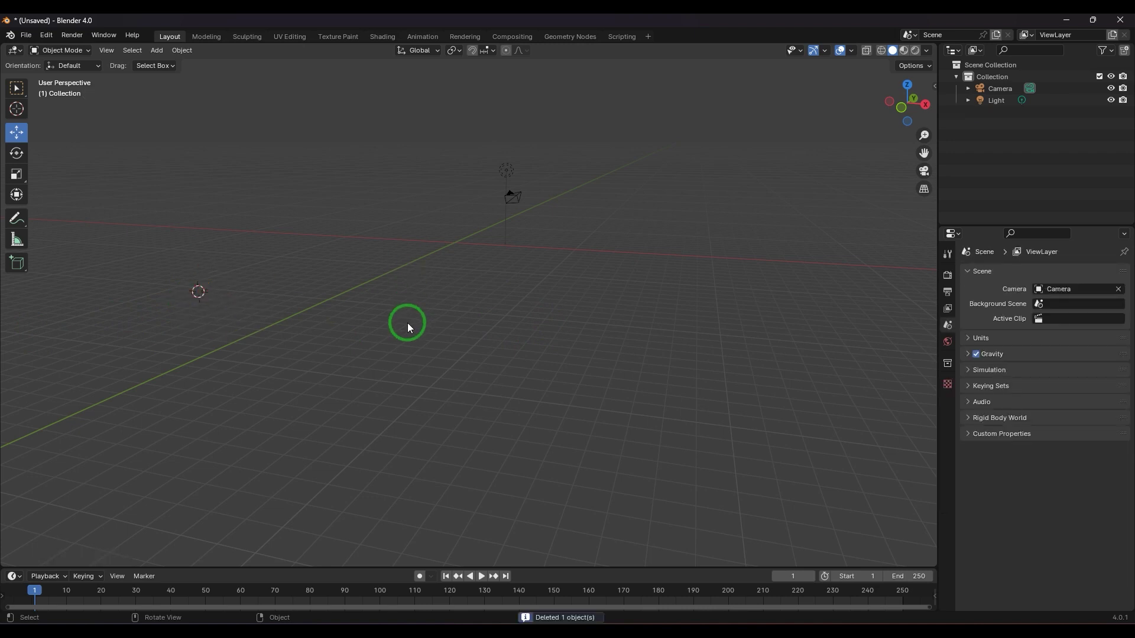
{"action": "key", "text": "shift+s"}
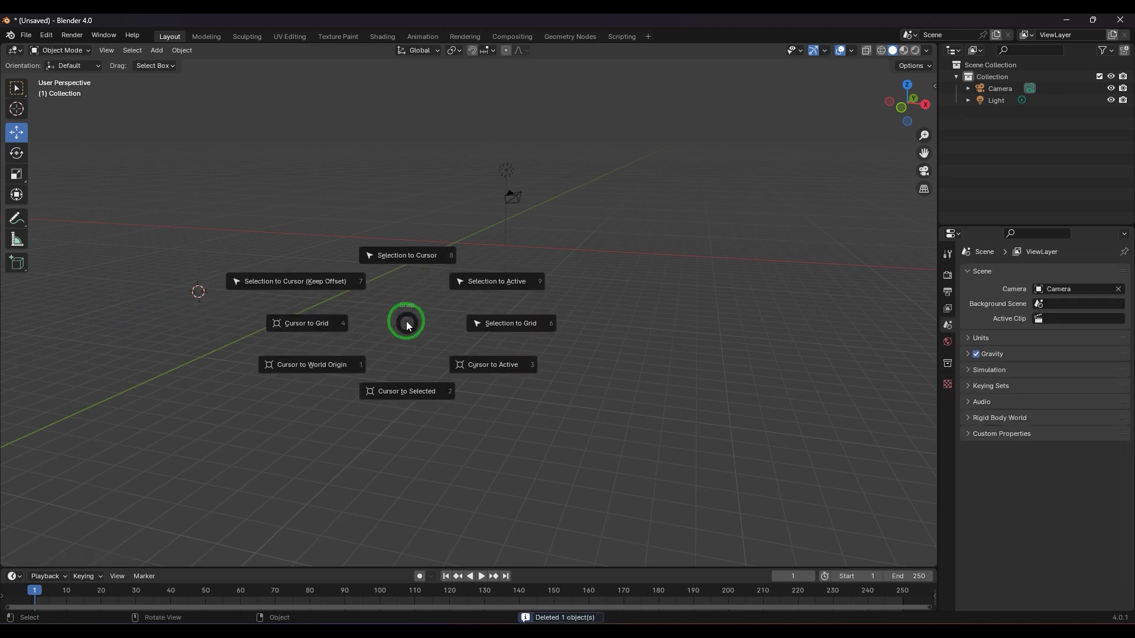
{"action": "left_click", "coordinate": [314, 378]}
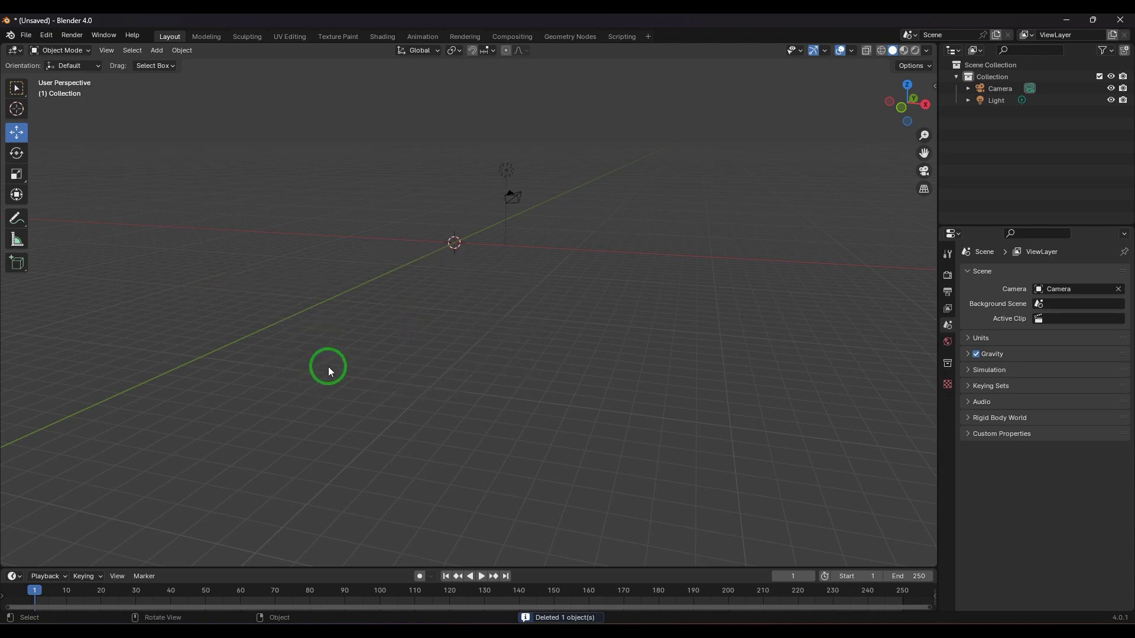
Add a UV sphere at the world origin and frame it in a close-up perspective view
{"action": "key", "text": "shift+a"}
{"action": "mouse_move", "coordinate": [498, 350]}
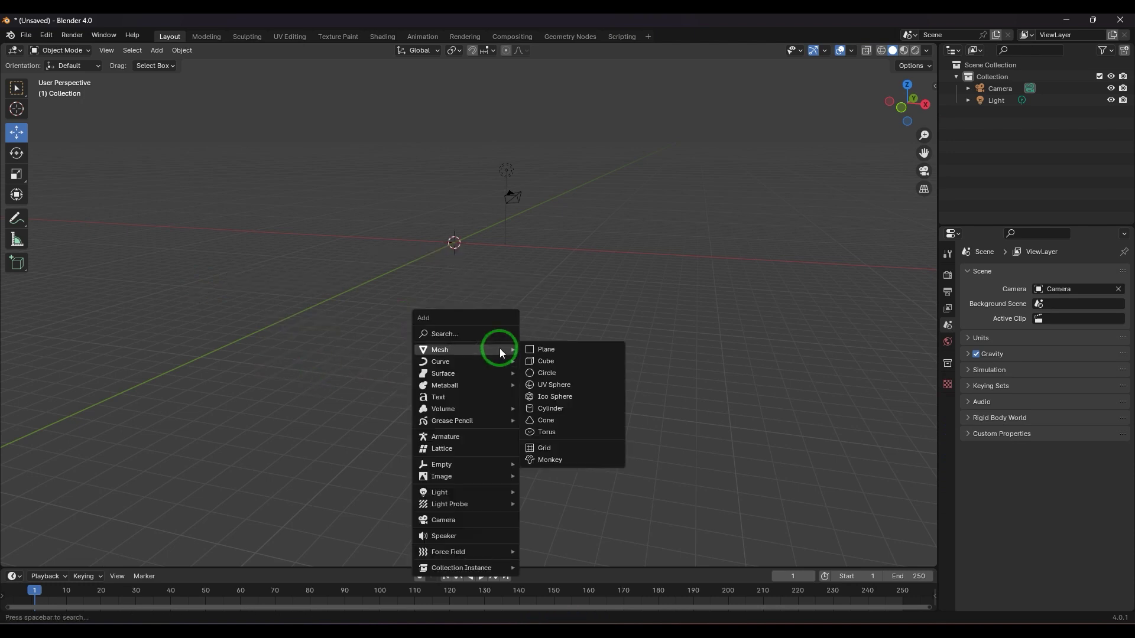
{"action": "left_click", "coordinate": [559, 386]}
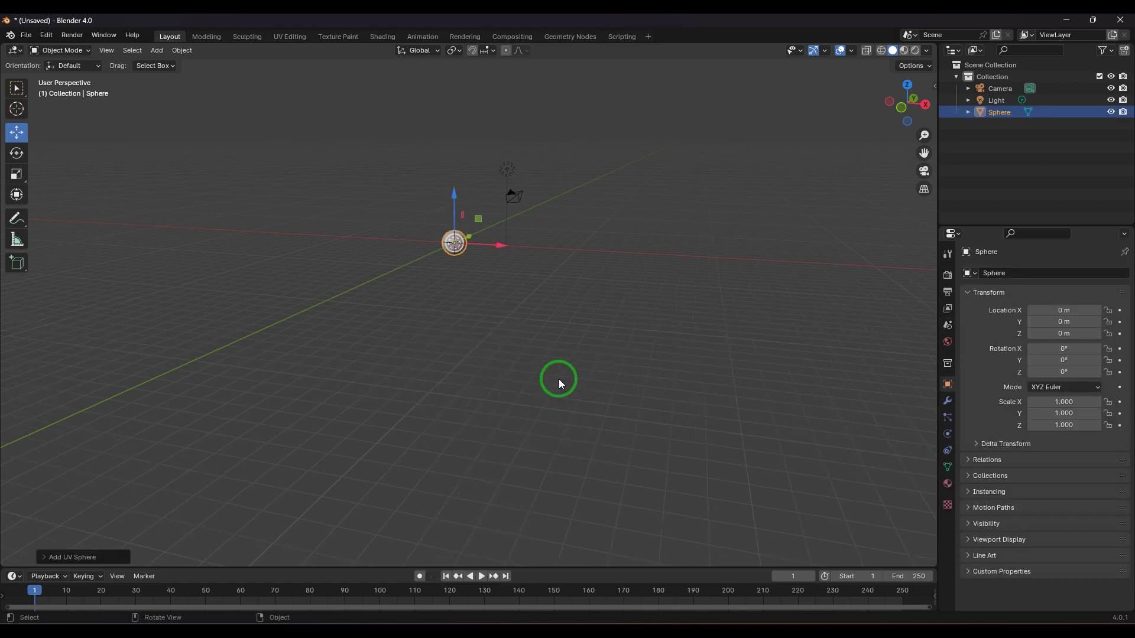
{"action": "key", "text": "KP_Decimal"}
{"action": "middle_click_drag", "start_coordinate": [709, 431], "coordinate": [676, 460]}
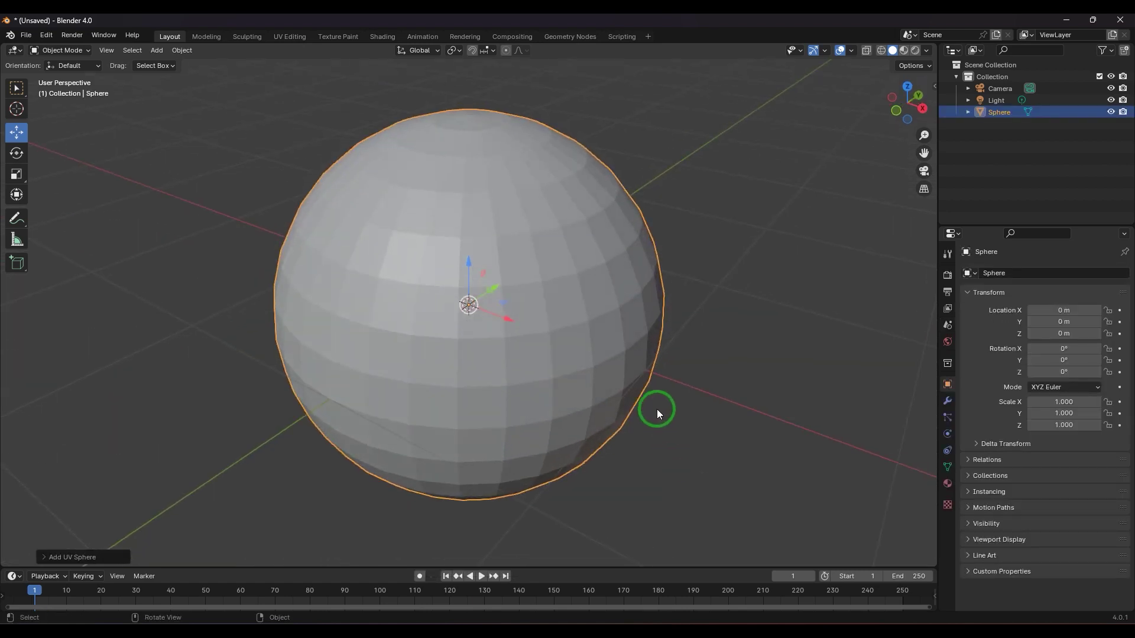
In Edit Mode, select six scattered faces on the sphere and snap the 3D cursor to the active face
{"action": "middle_click_drag", "start_coordinate": [616, 363], "coordinate": [614, 363]}
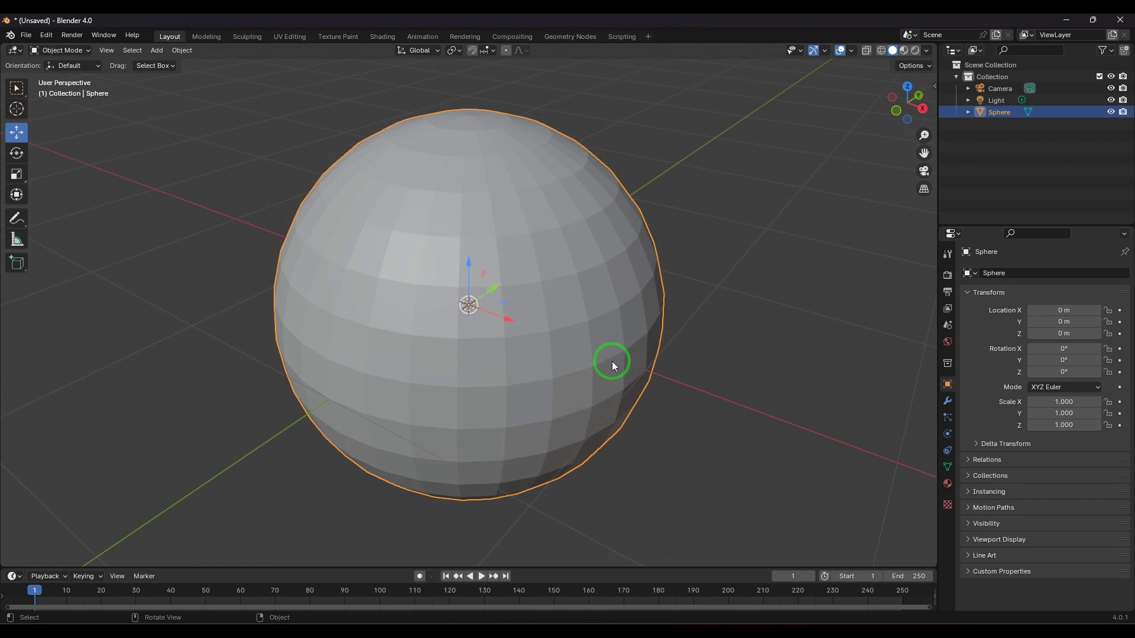
{"action": "key", "text": "Tab"}
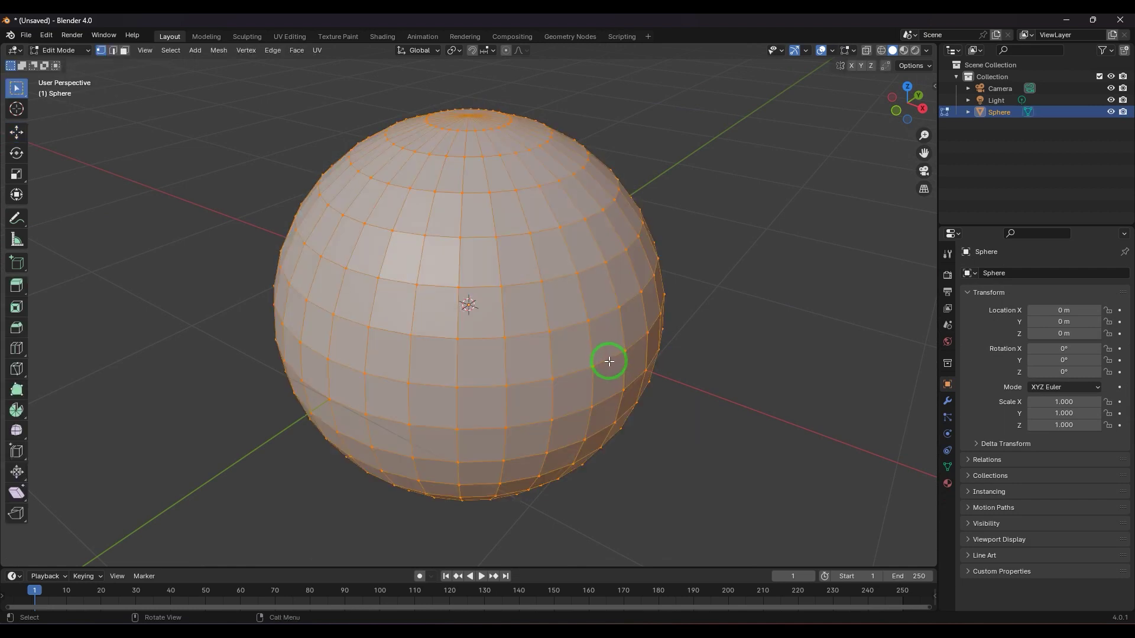
{"action": "key", "text": "3"}
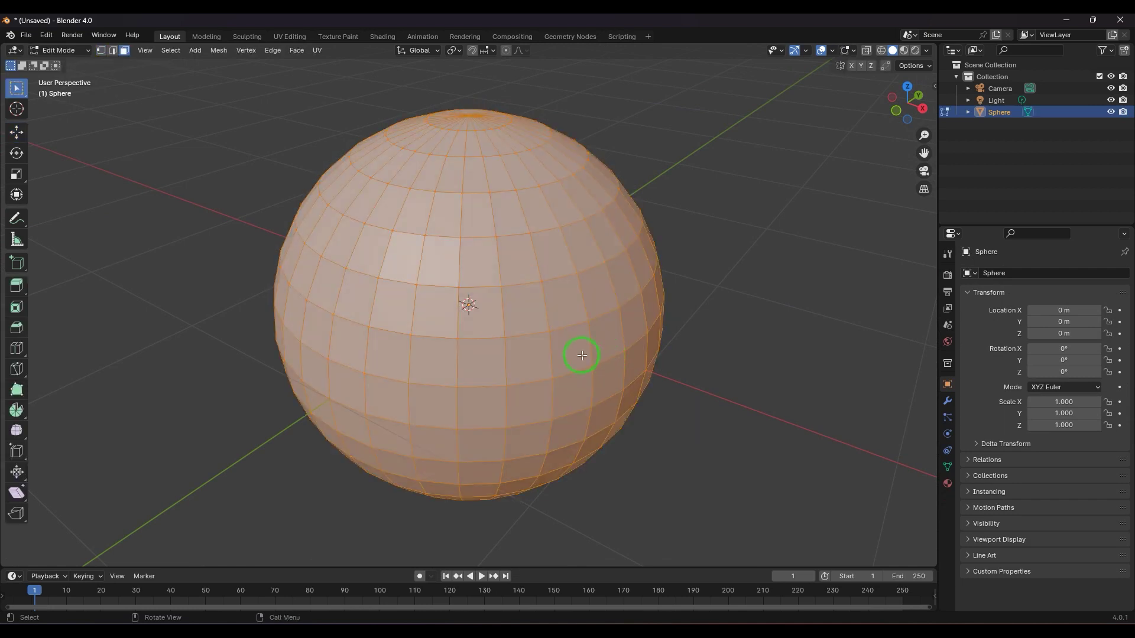
{"action": "left_click", "coordinate": [580, 354]}
{"action": "left_click", "coordinate": [592, 291], "text": "shift"}
{"action": "left_click", "coordinate": [402, 258], "text": "shift"}
{"action": "left_click", "coordinate": [422, 410], "text": "shift"}
{"action": "left_click", "coordinate": [350, 417], "text": "shift"}
{"action": "left_click", "coordinate": [323, 286], "text": "shift"}
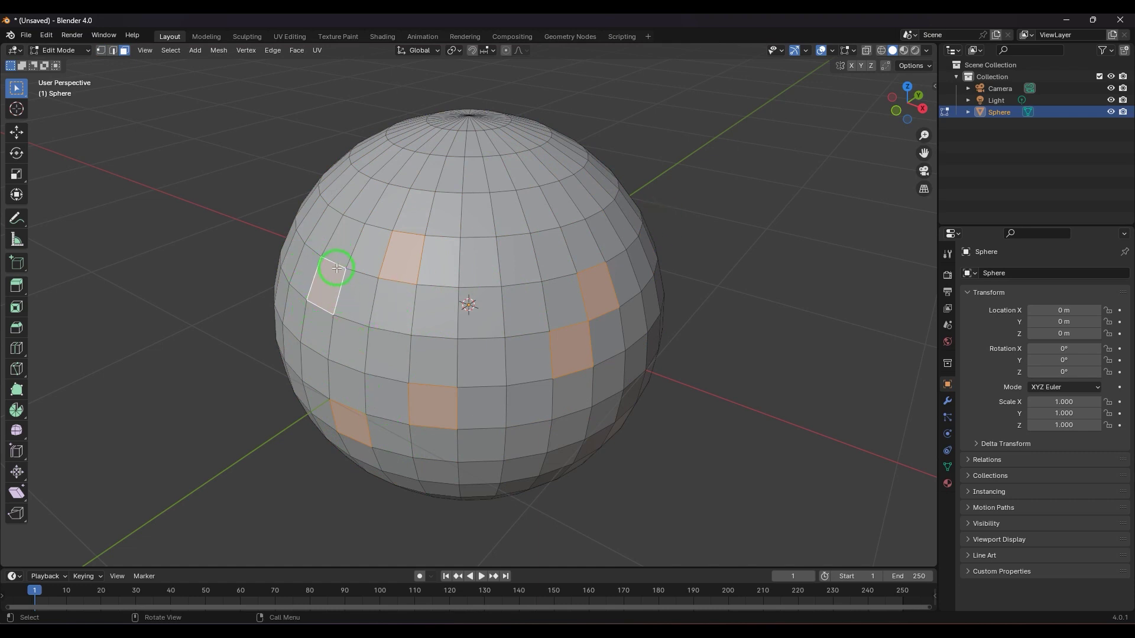
{"action": "key", "text": "shift+s"}
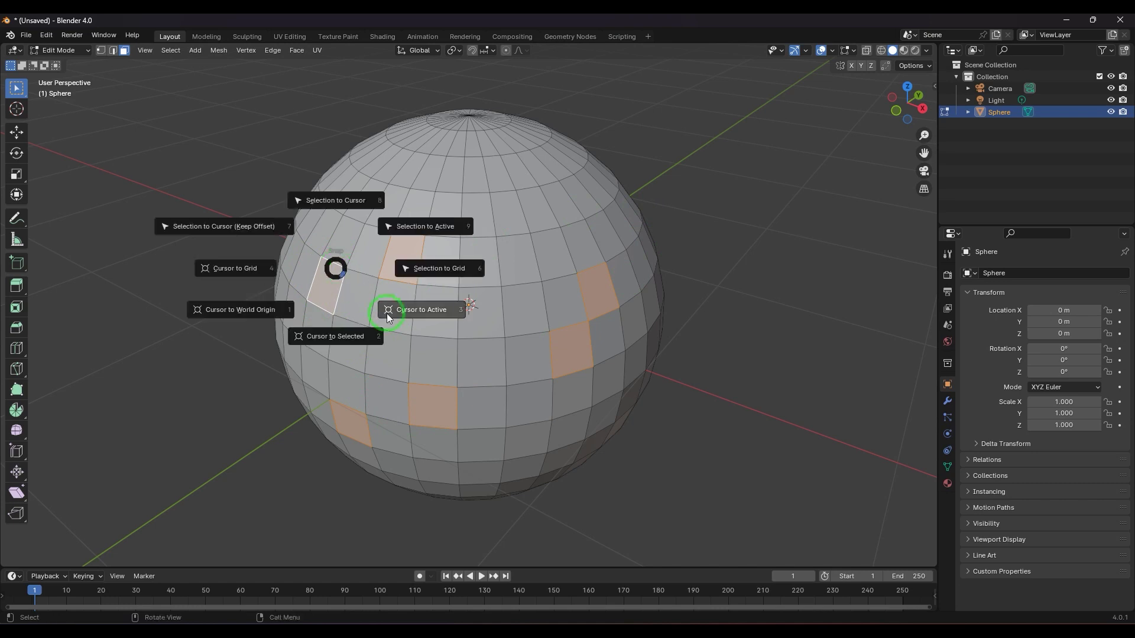
{"action": "left_click", "coordinate": [399, 311]}
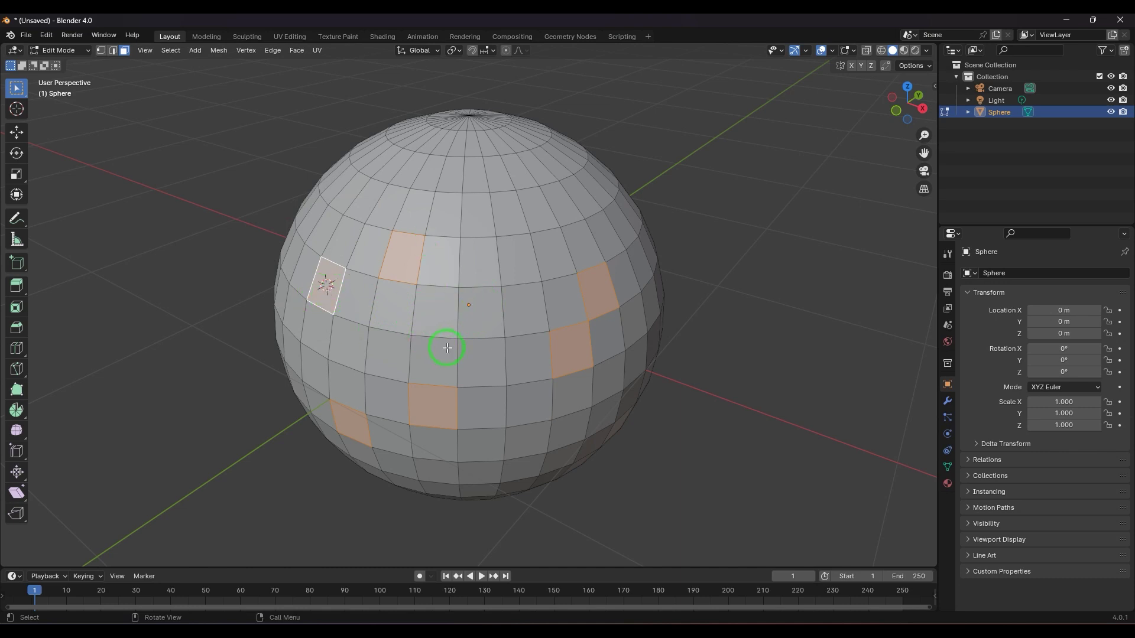
Return to Object Mode and delete the sphere, leaving the 3D cursor in place
{"action": "key", "text": "Tab"}
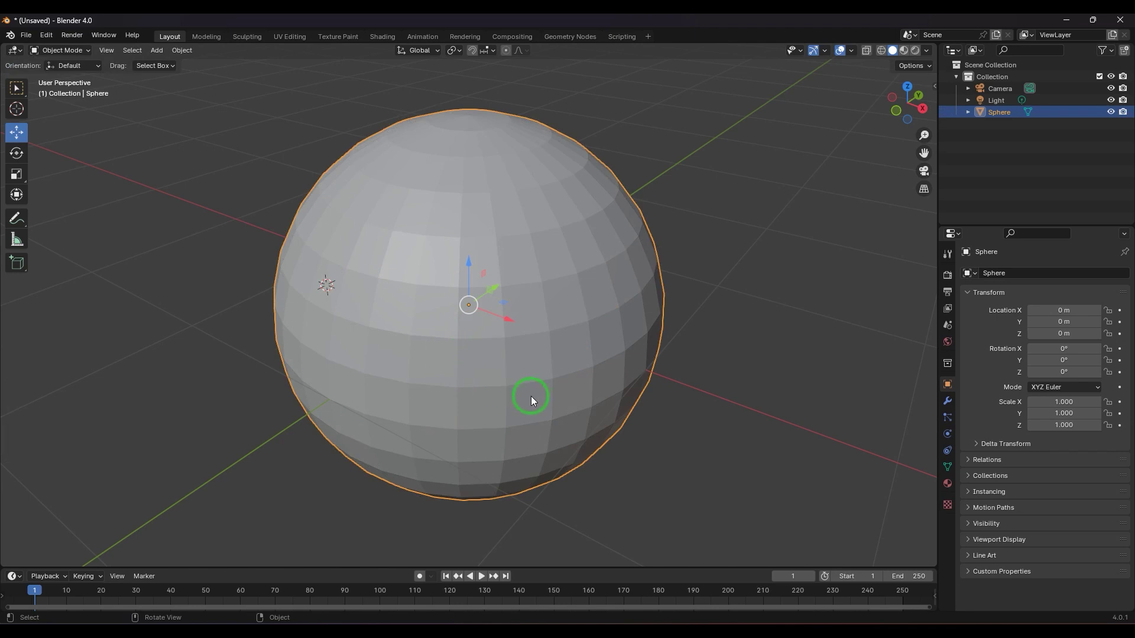
{"action": "key", "text": "Delete"}
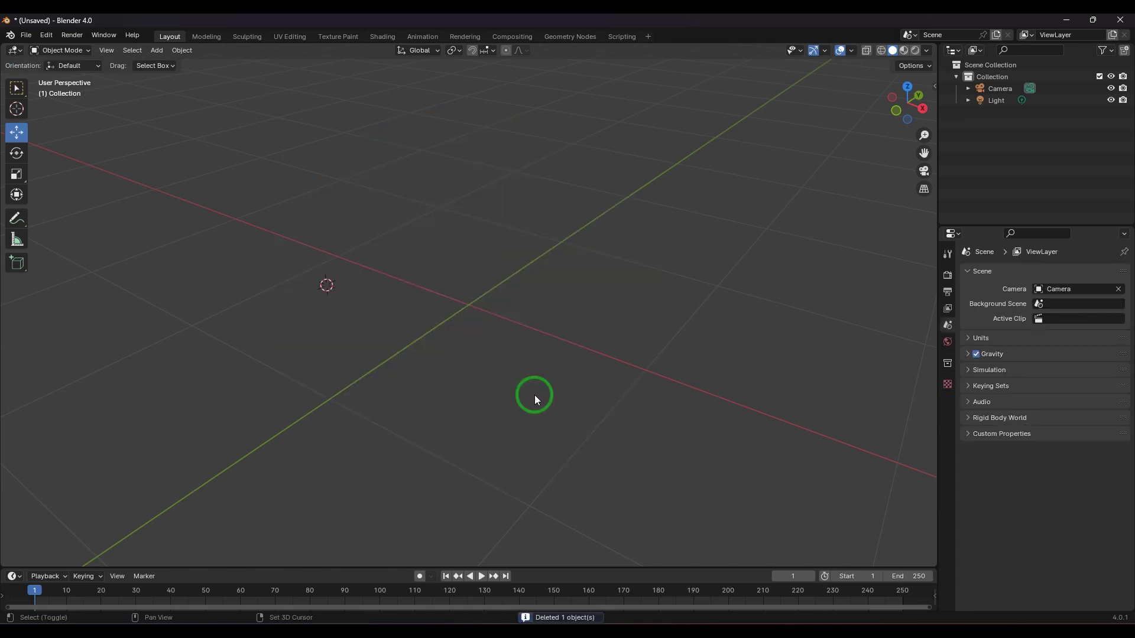
{"action": "scroll", "coordinate": [792, 331], "scroll_direction": "down", "scroll_amount": 5}
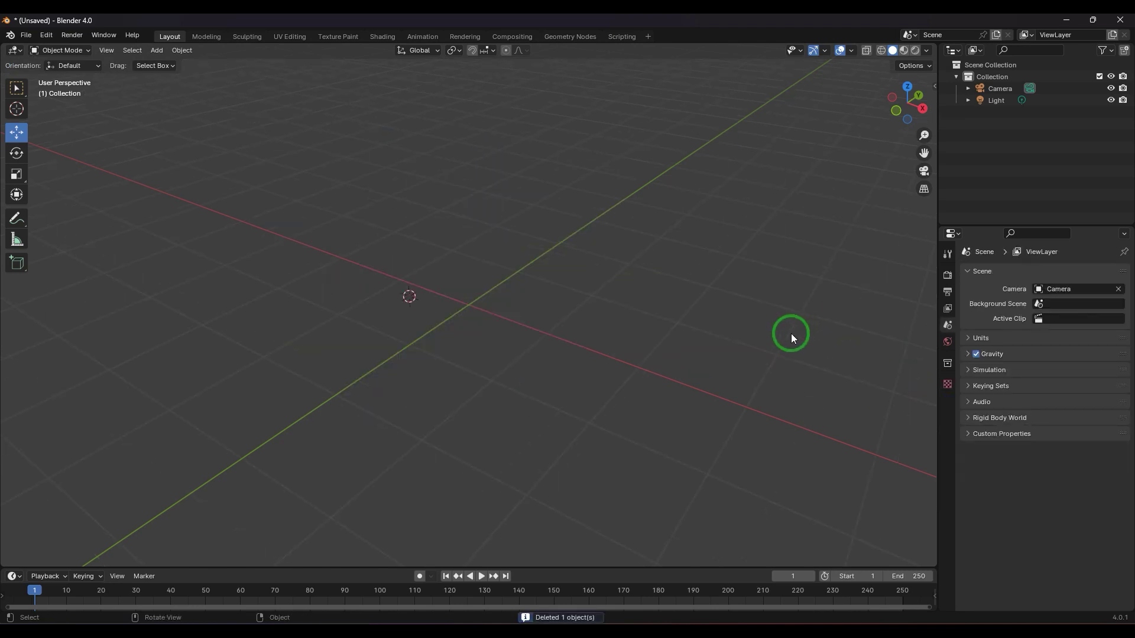
Place the 3D cursor freely in empty space away from the origin and snap it back to the world origin
{"action": "right_click", "coordinate": [781, 226], "text": "shift"}
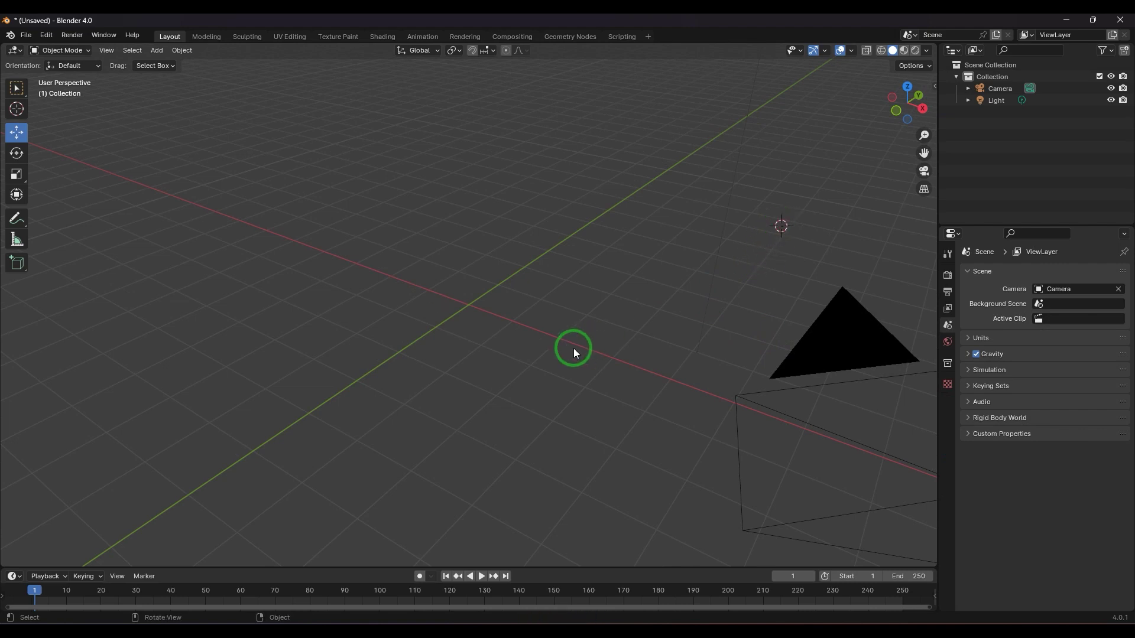
{"action": "key", "text": "shift+s"}
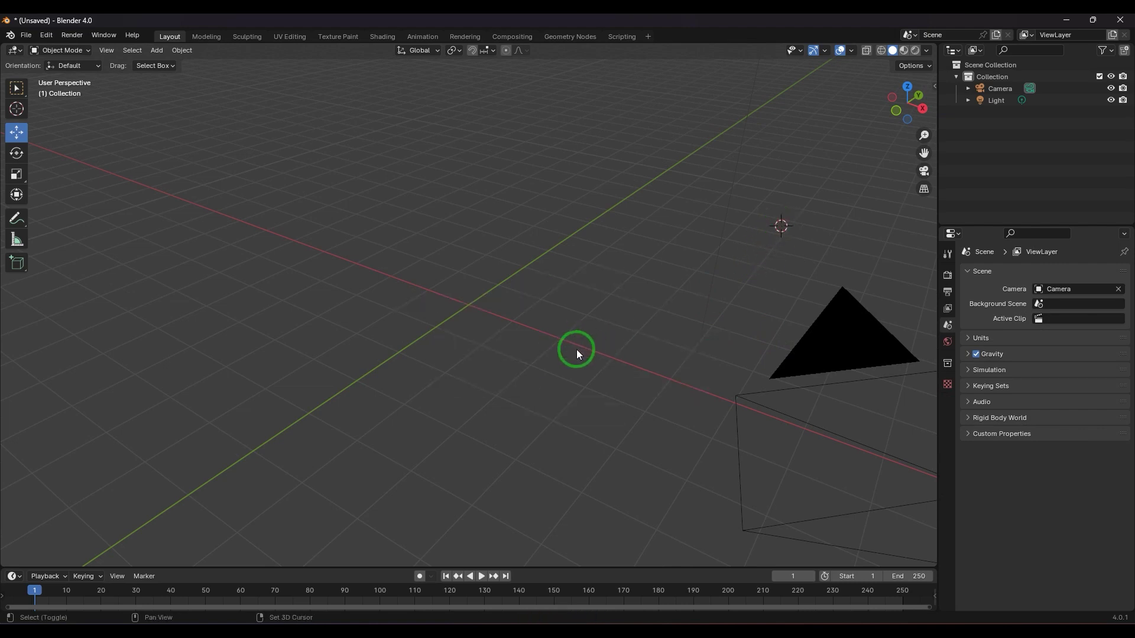
{"action": "key", "text": "shift+s"}
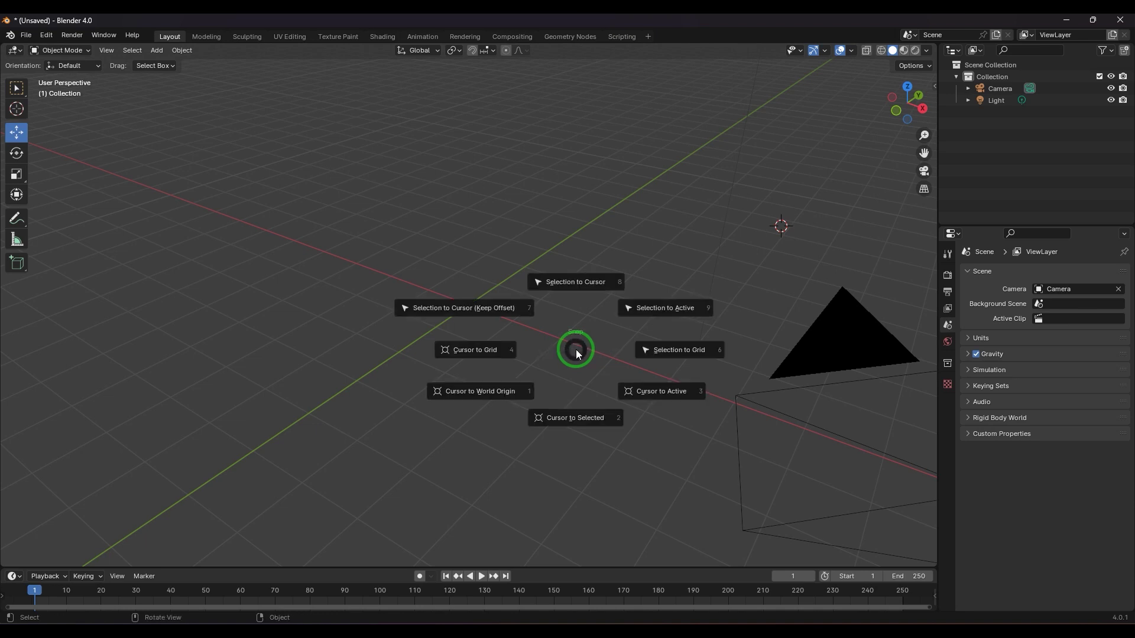
{"action": "left_click", "coordinate": [514, 392]}
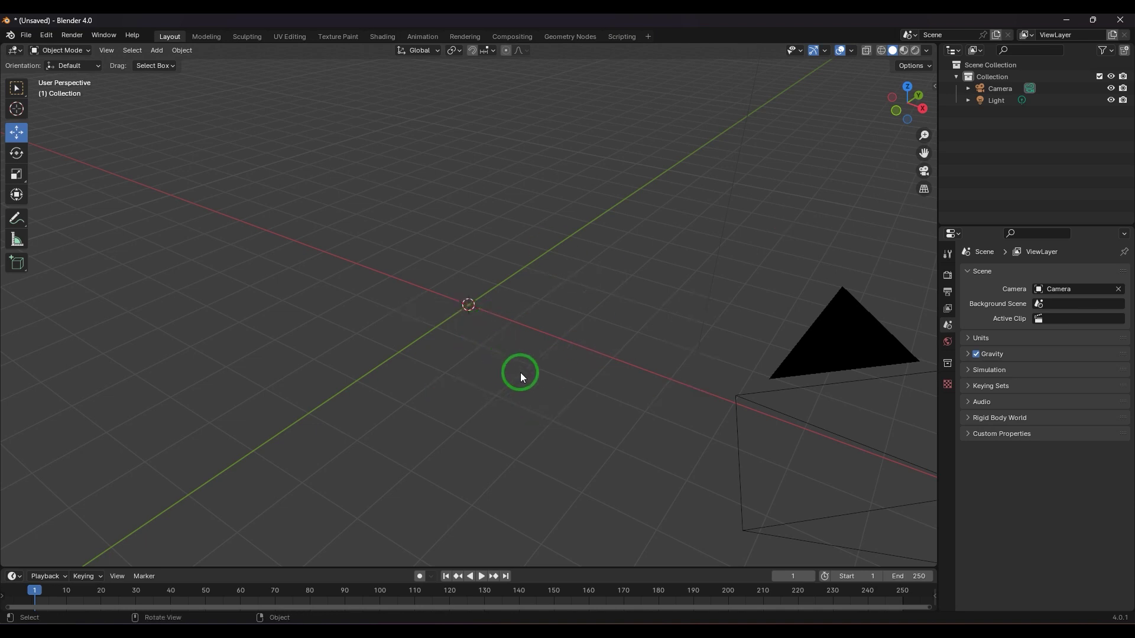
Add a cube at the world origin and move it along the Y axis to about 6.89 m
{"action": "key", "text": "shift+a"}
{"action": "mouse_move", "coordinate": [520, 372]}
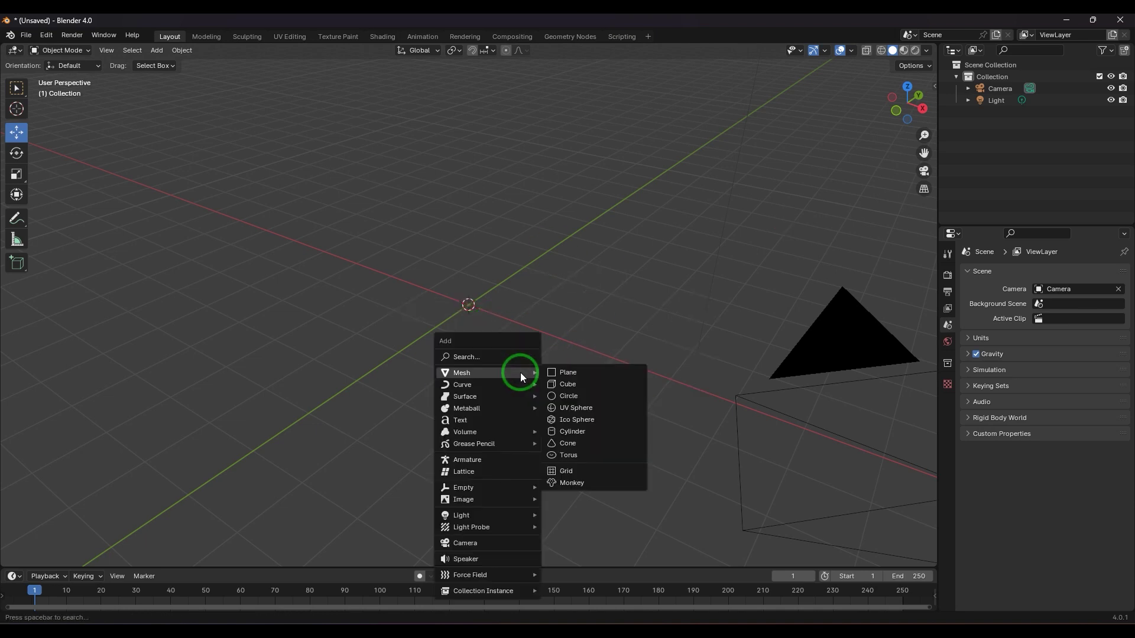
{"action": "left_click", "coordinate": [566, 384]}
{"action": "left_click_drag", "start_coordinate": [498, 289], "coordinate": [640, 296]}
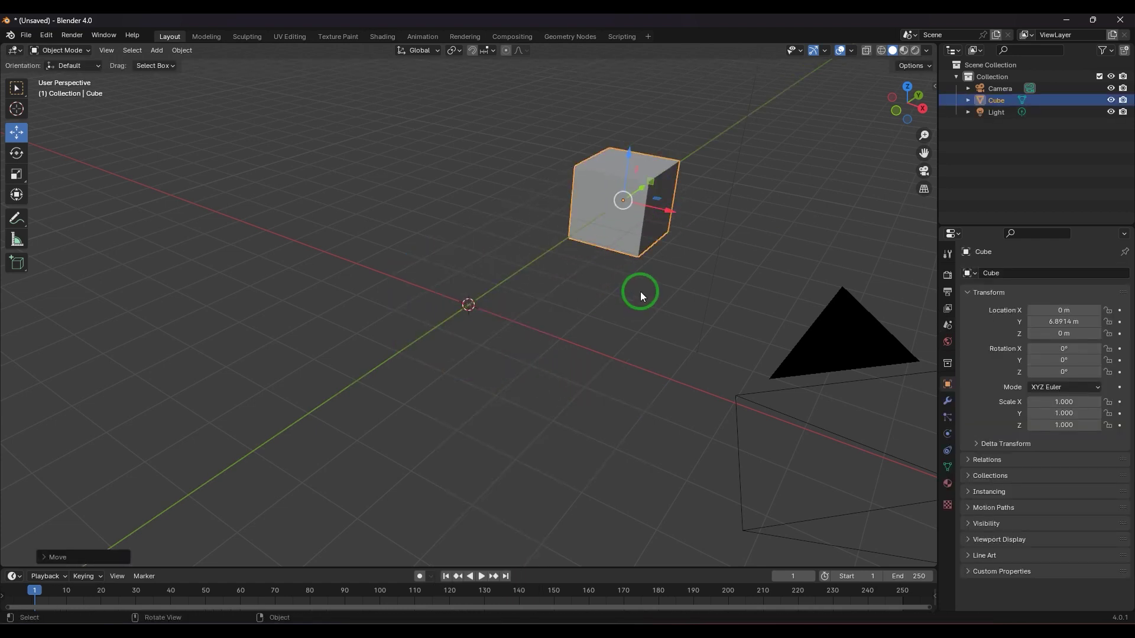
In Edit Mode, pull one upper corner vertex of the cube outward and snap that vertex to the 3D cursor
{"action": "key", "text": "Tab"}
{"action": "key", "text": "1"}
{"action": "left_click", "coordinate": [575, 167]}
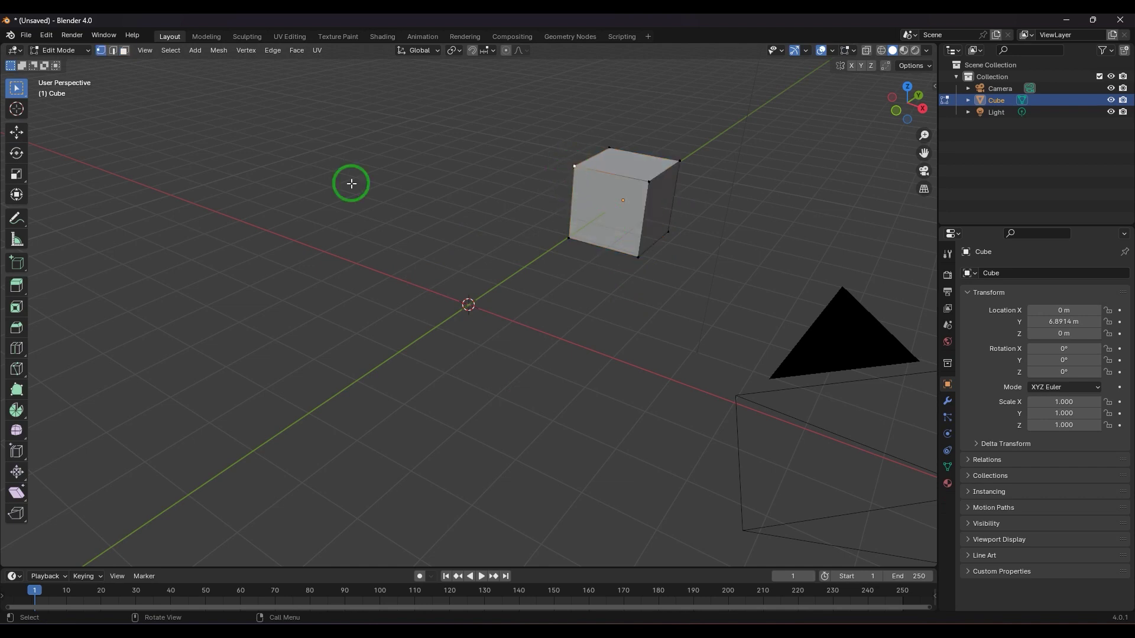
{"action": "left_click", "coordinate": [16, 132]}
{"action": "left_click_drag", "start_coordinate": [577, 168], "coordinate": [508, 151]}
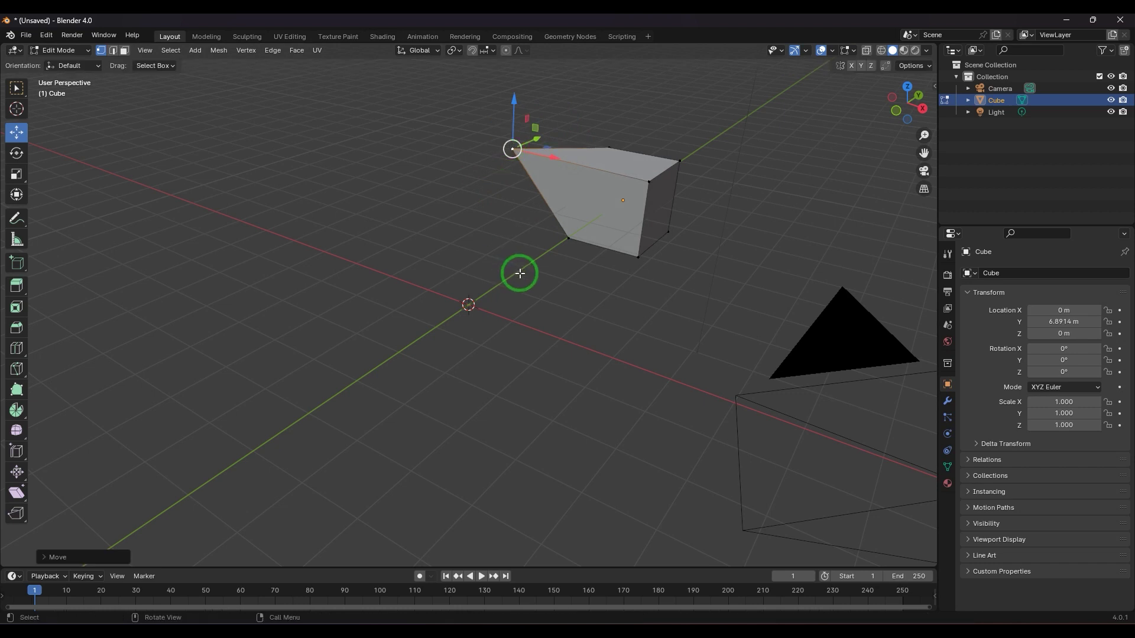
{"action": "key", "text": "shift+s"}
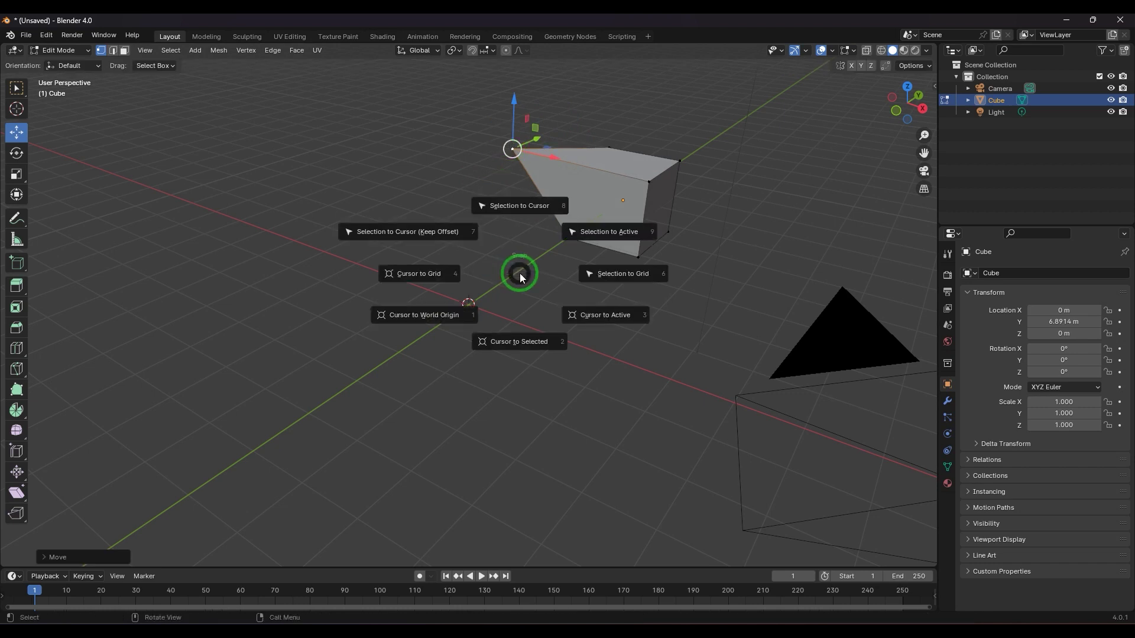
{"action": "left_click", "coordinate": [538, 207]}
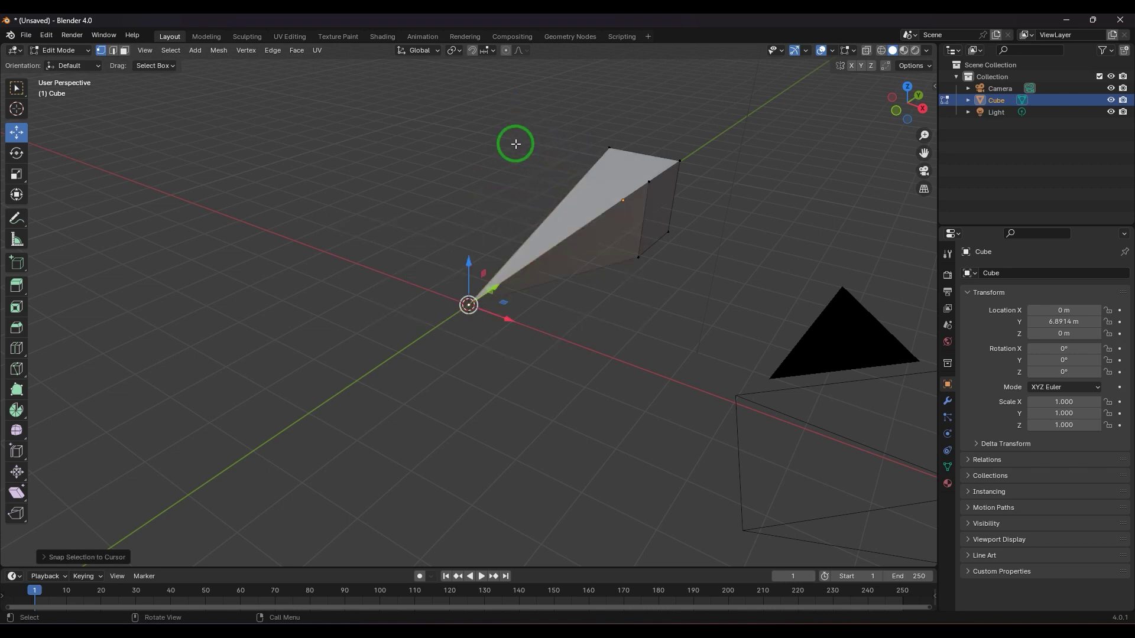